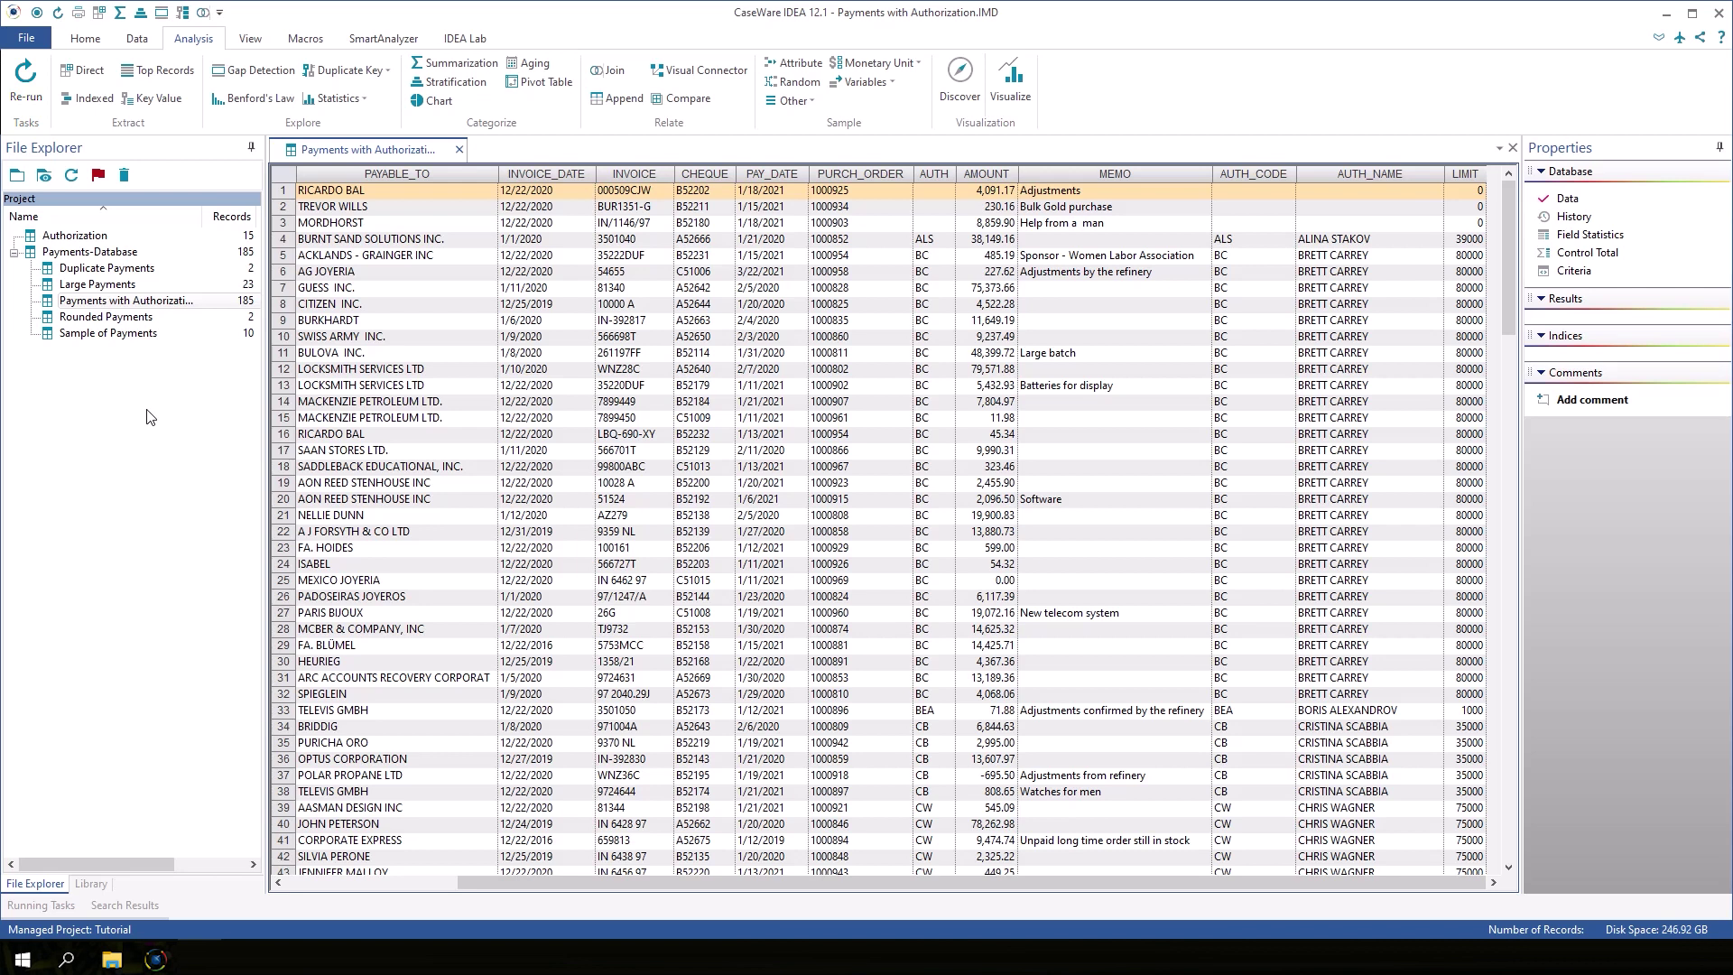
Step: Bring up the Add Field form from the Fields ribbon, dismiss it, and select the LIMIT column
click(137, 38)
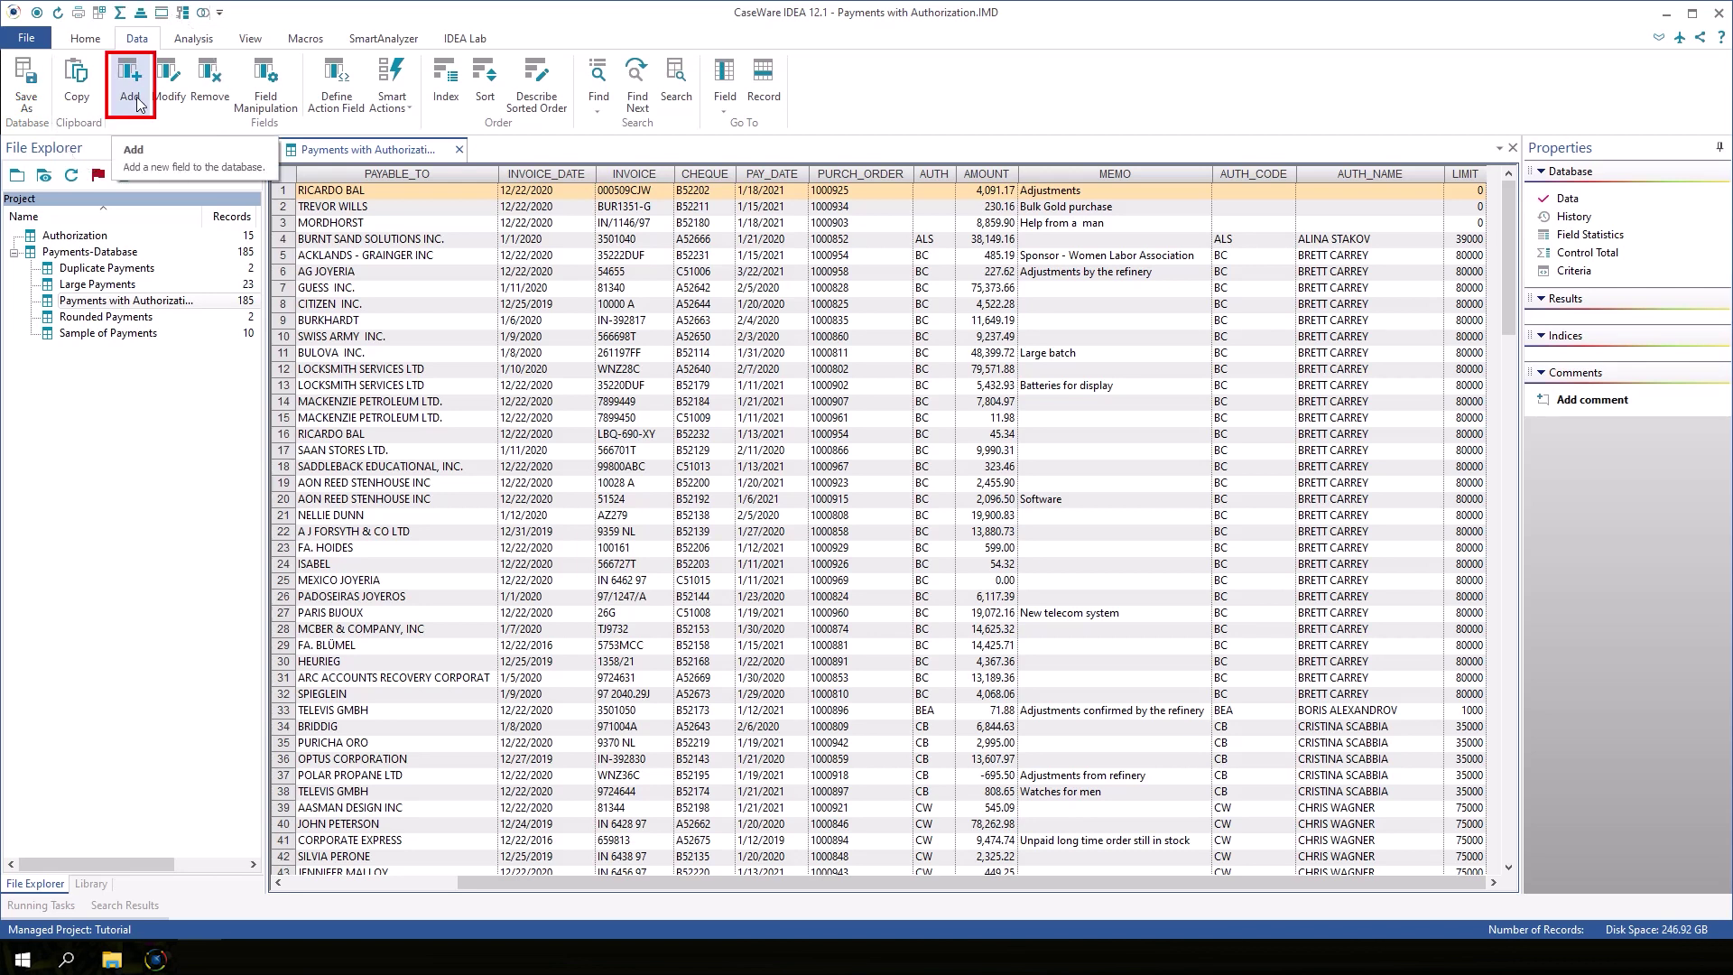
click(136, 96)
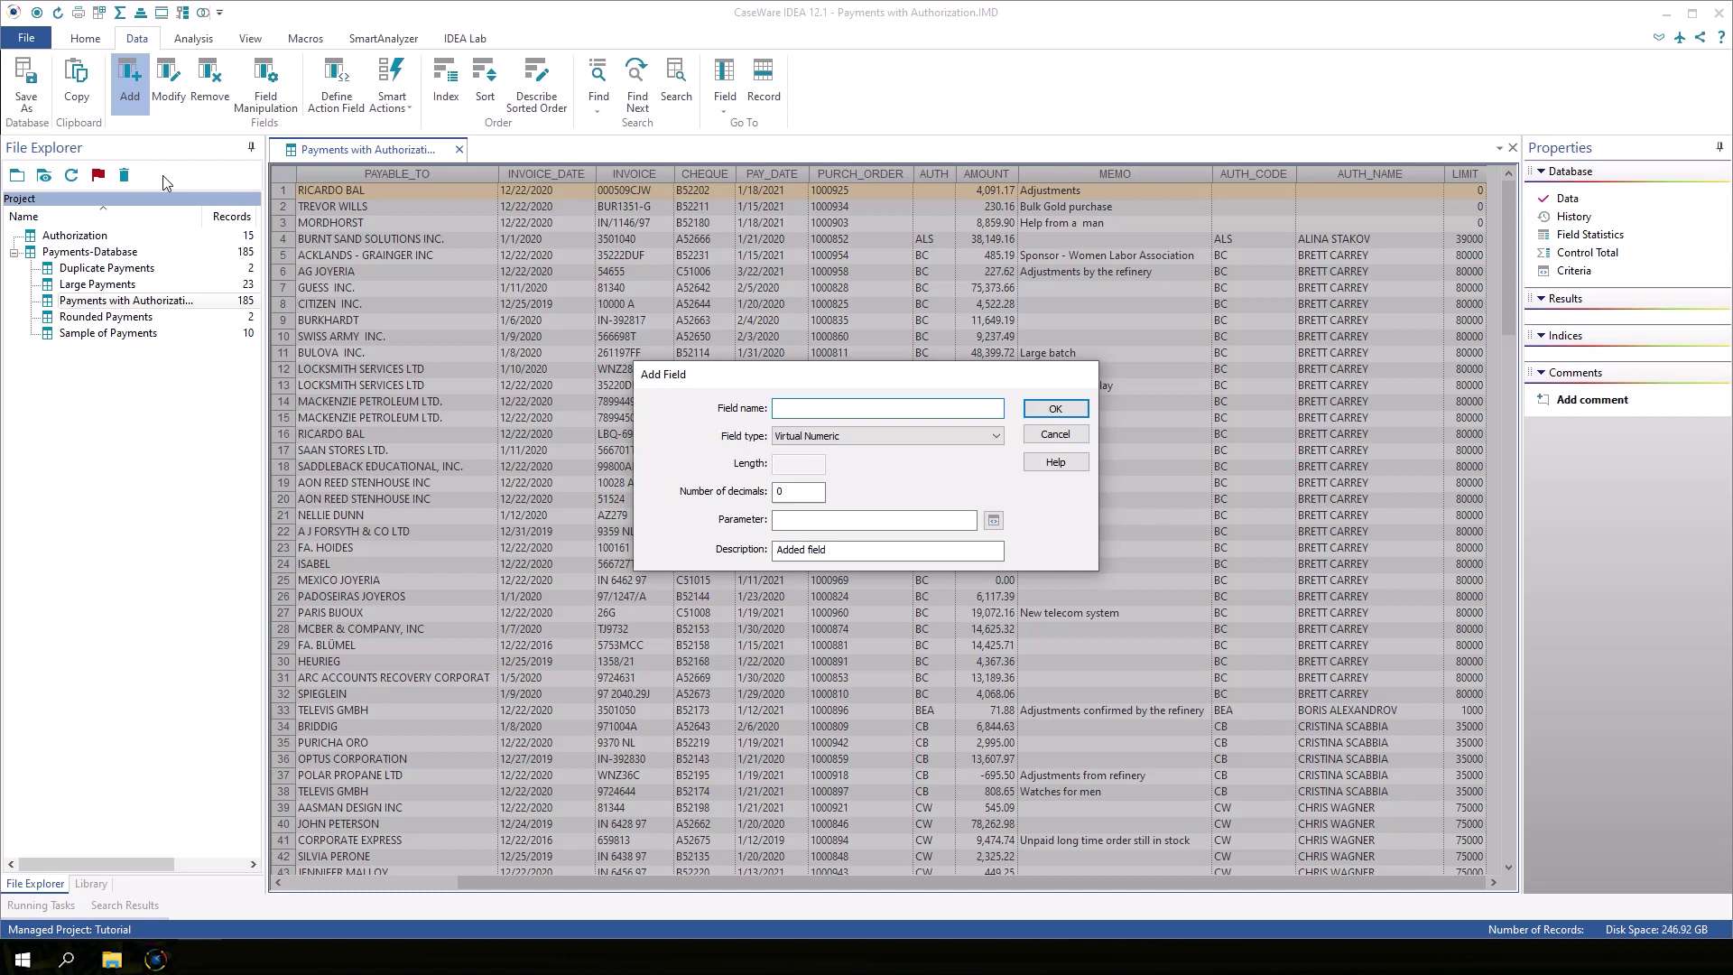
click(1054, 434)
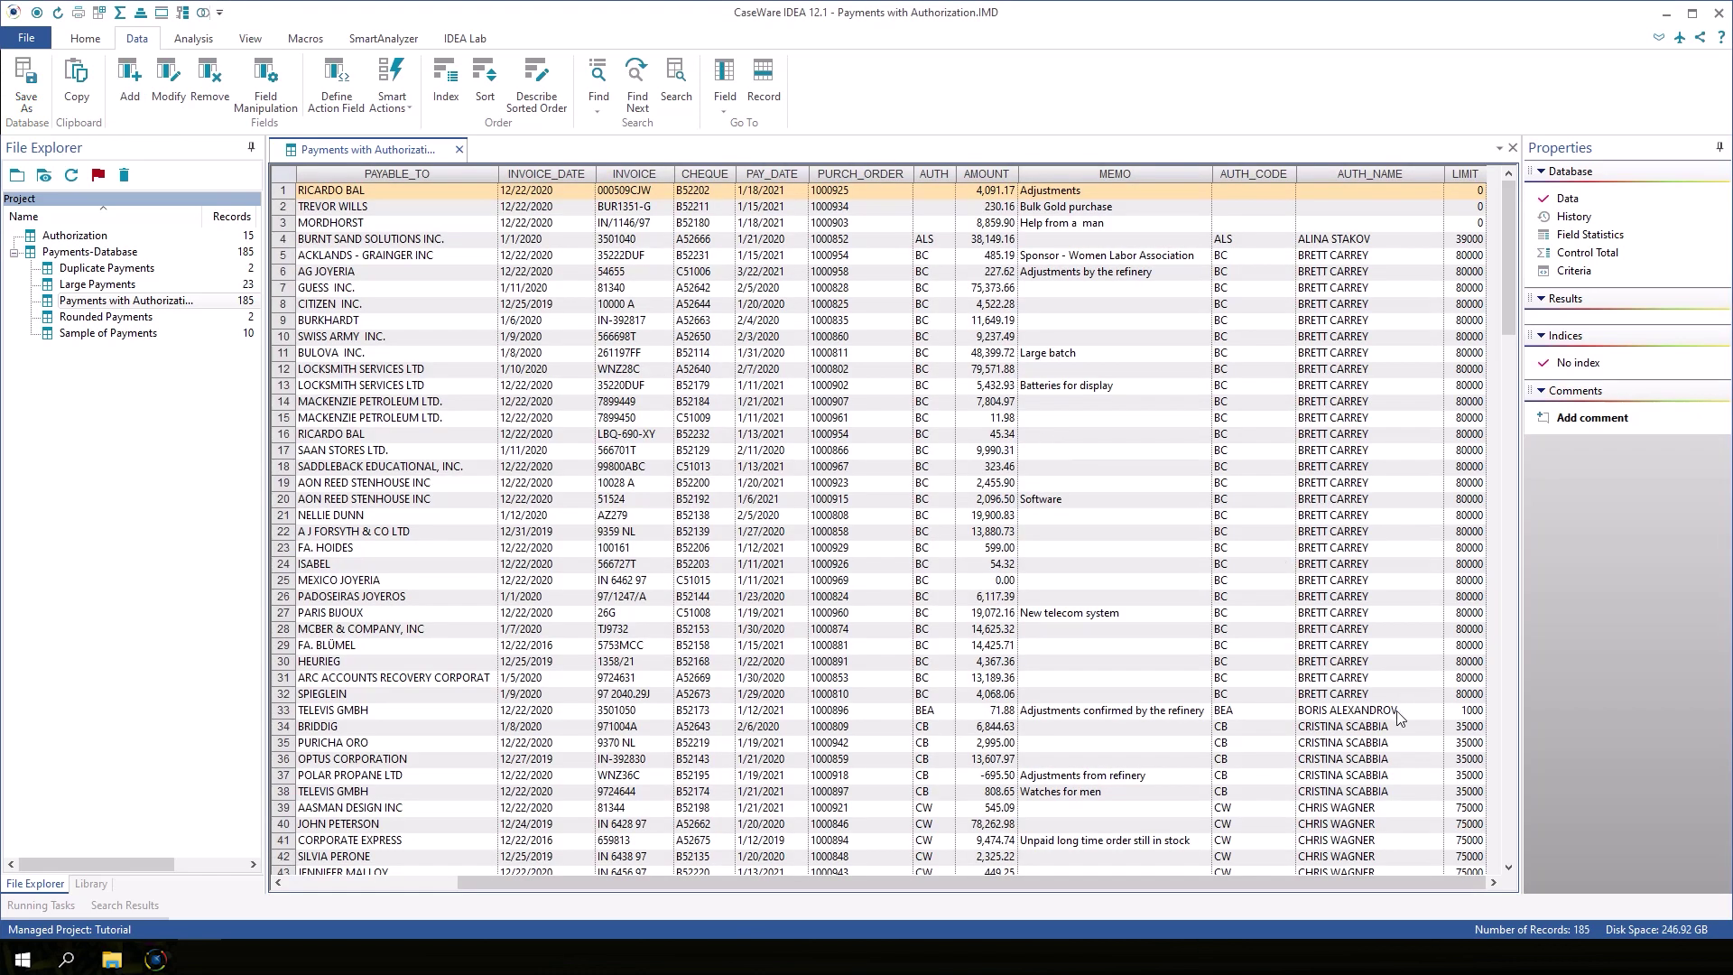
click(1469, 192)
Step: From the LIMIT column, start a new field named NEW_LIMIT of Virtual Numeric type
right_click(1469, 173)
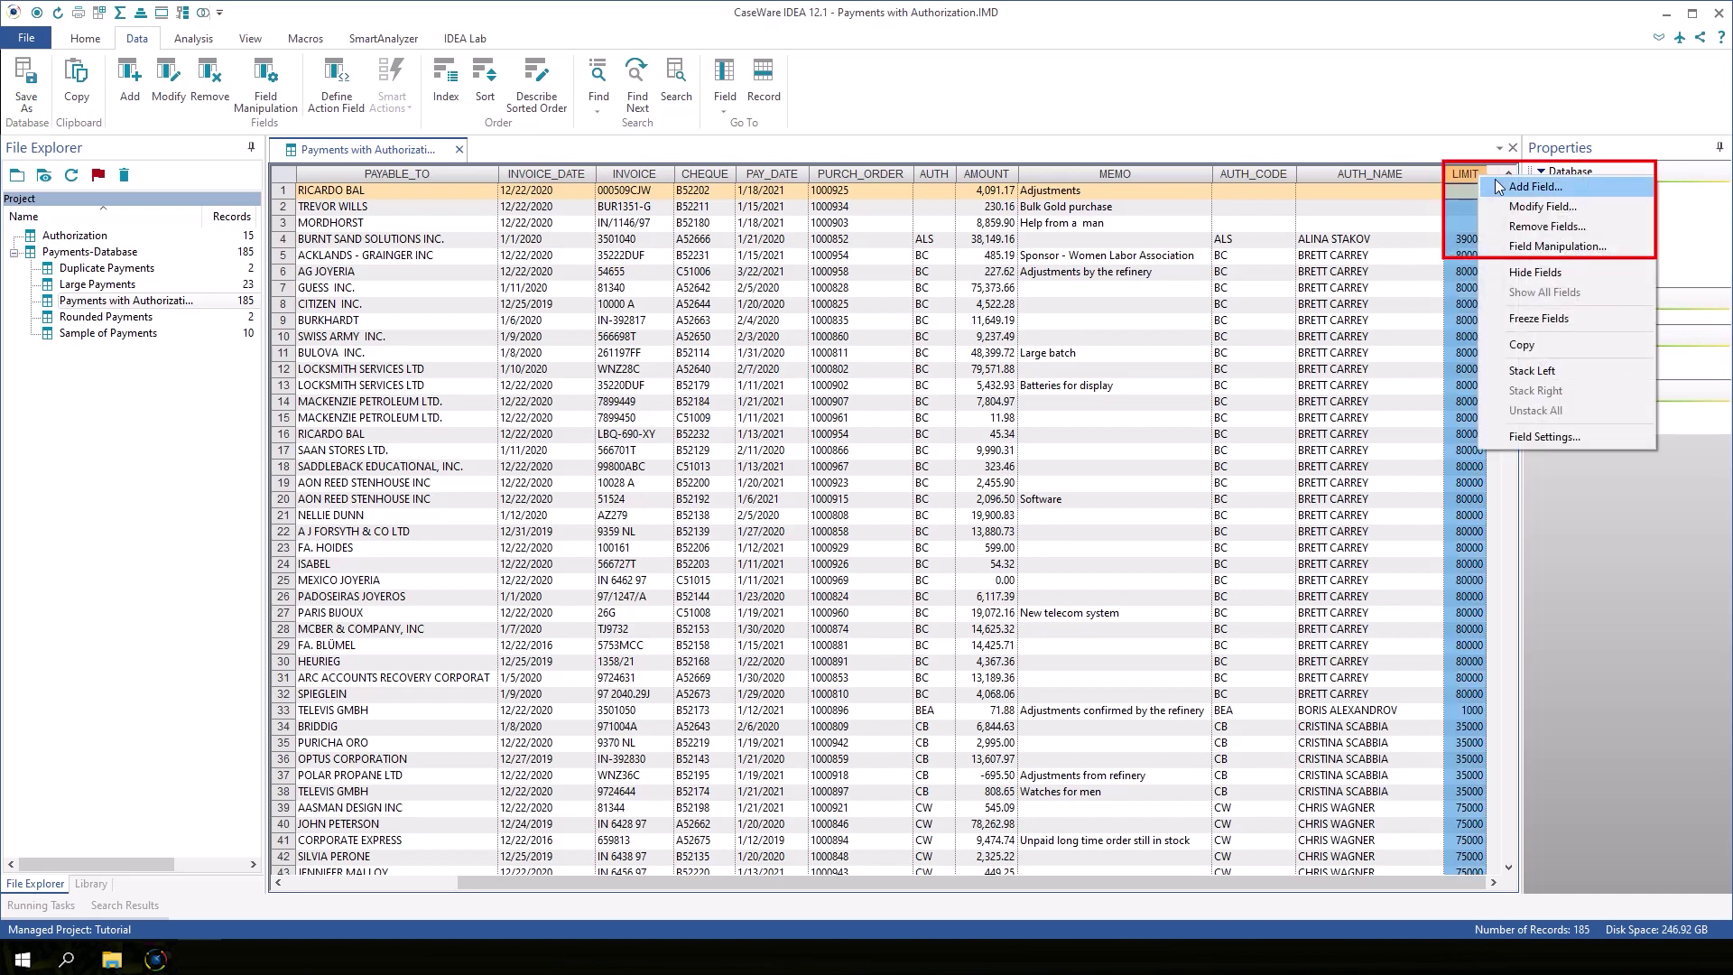
click(1530, 187)
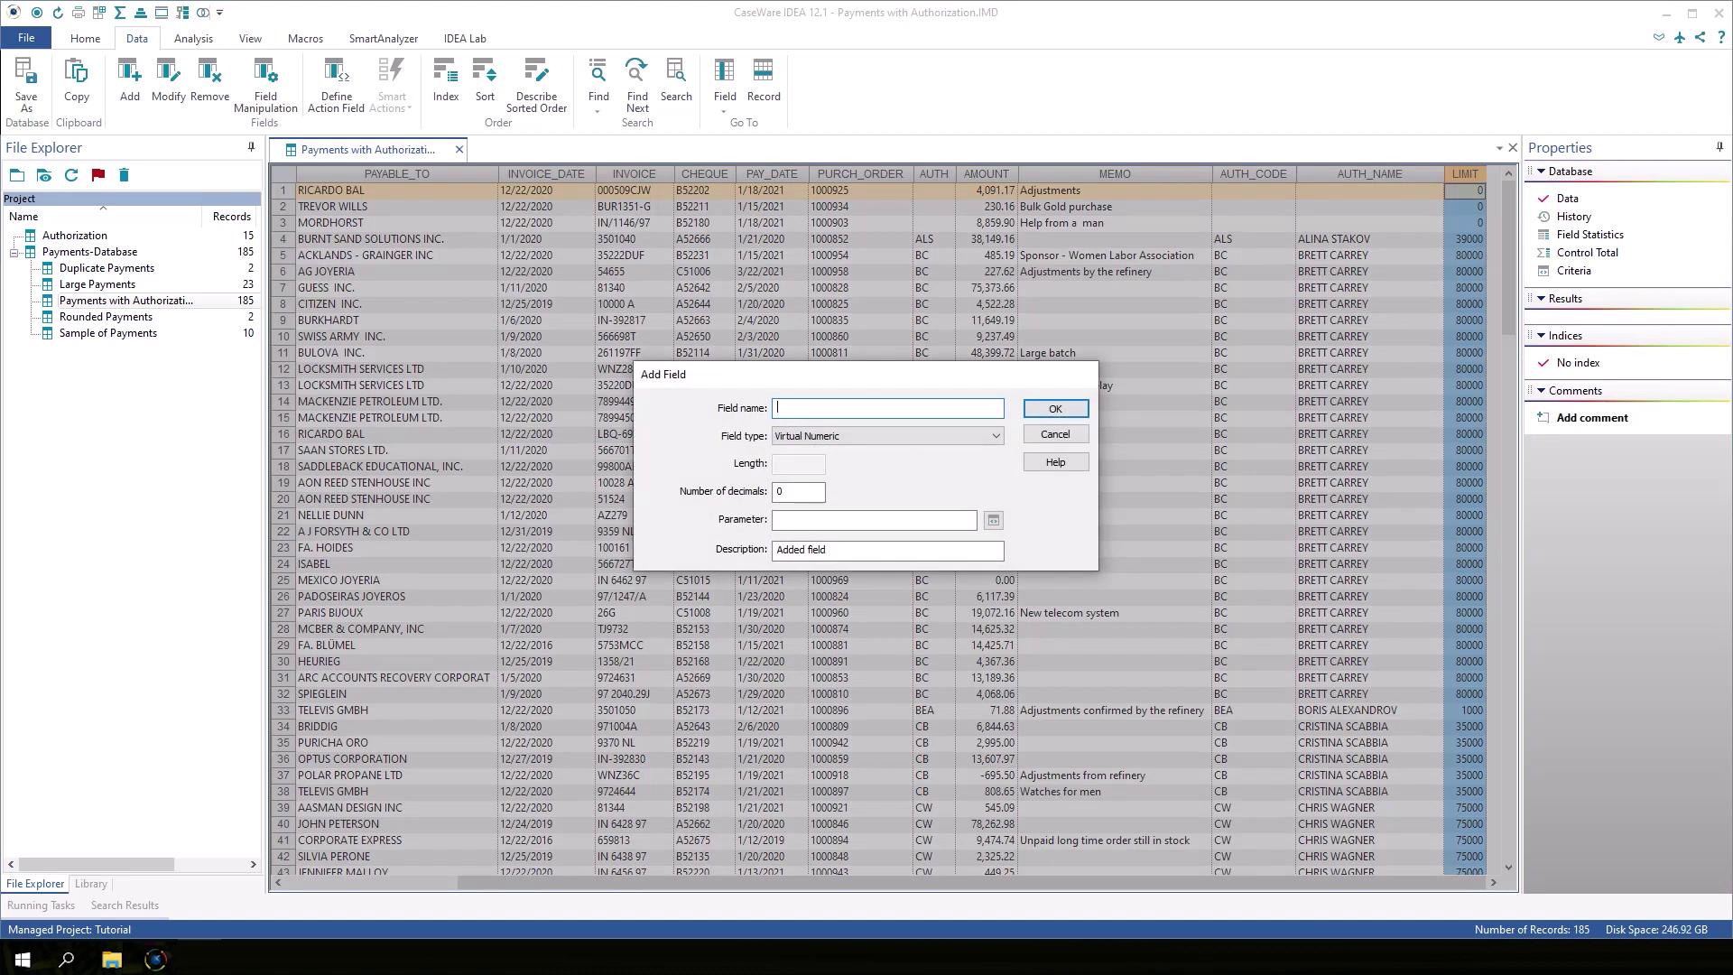
text(NEW_LIMIT)
double_click(801, 406)
text(NEW LIMIT)
key(Tab)
Step: Complete NEW_LIMIT with 2 decimals, formula LIMIT * 1.2, description Updated Authorization Limit, and create it
double_click(800, 490)
text(2)
click(802, 519)
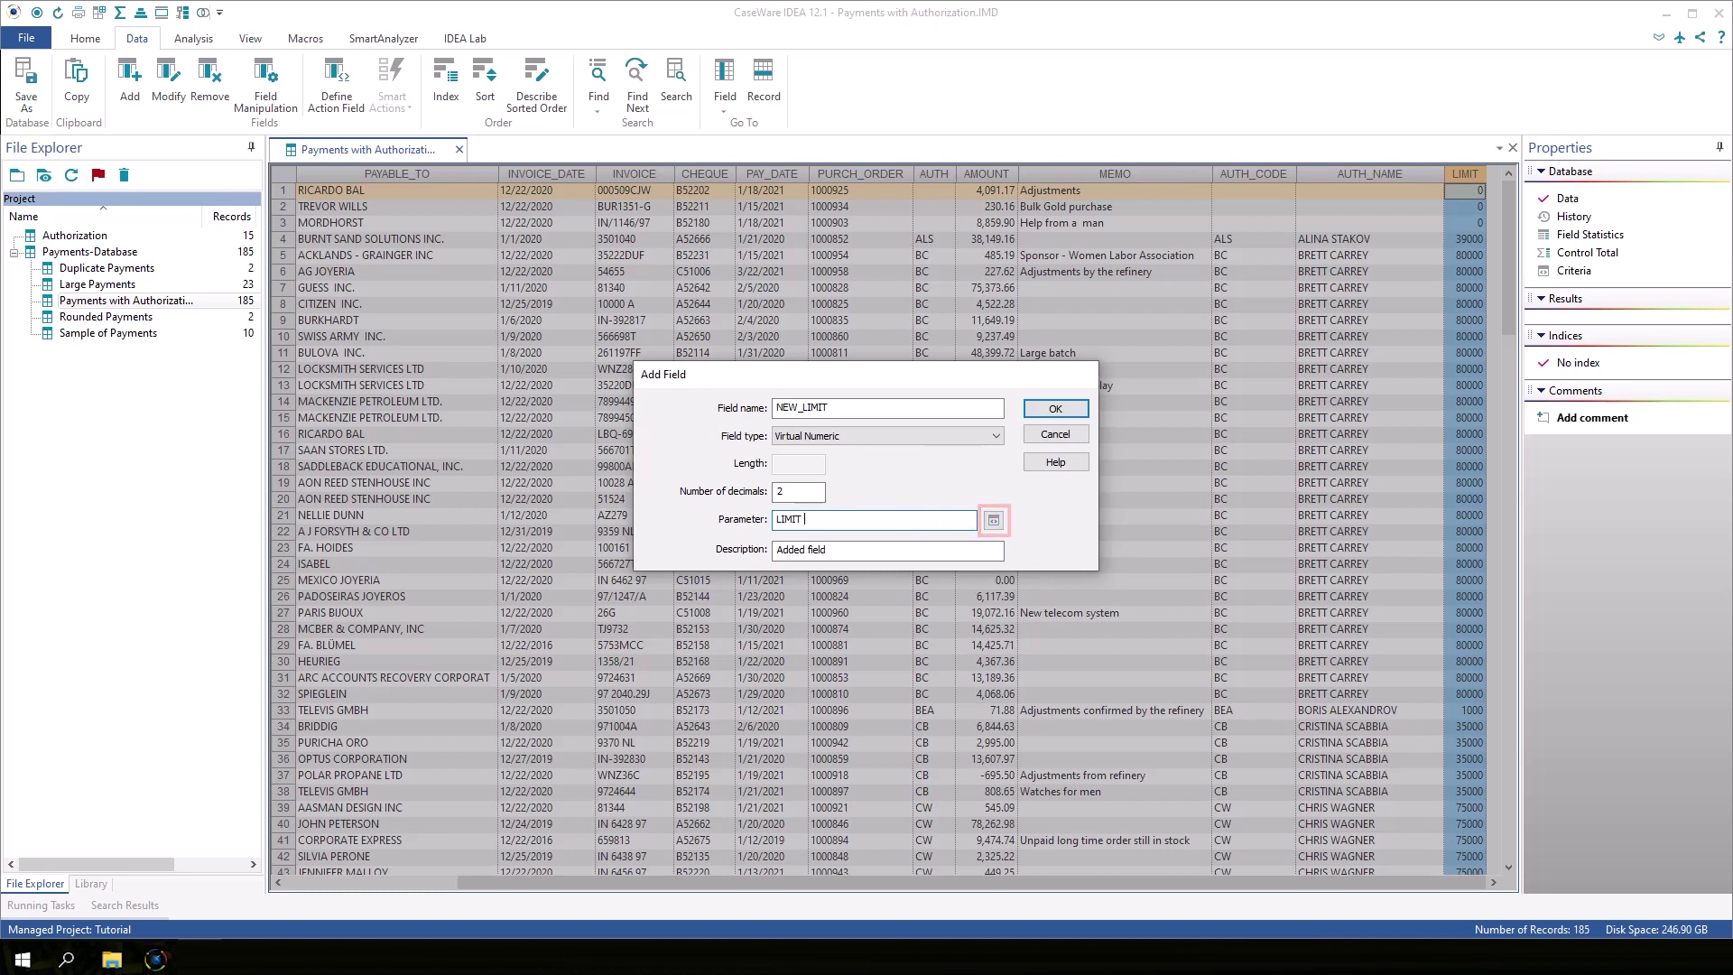
text(*)
text( 1.2)
key(Tab)
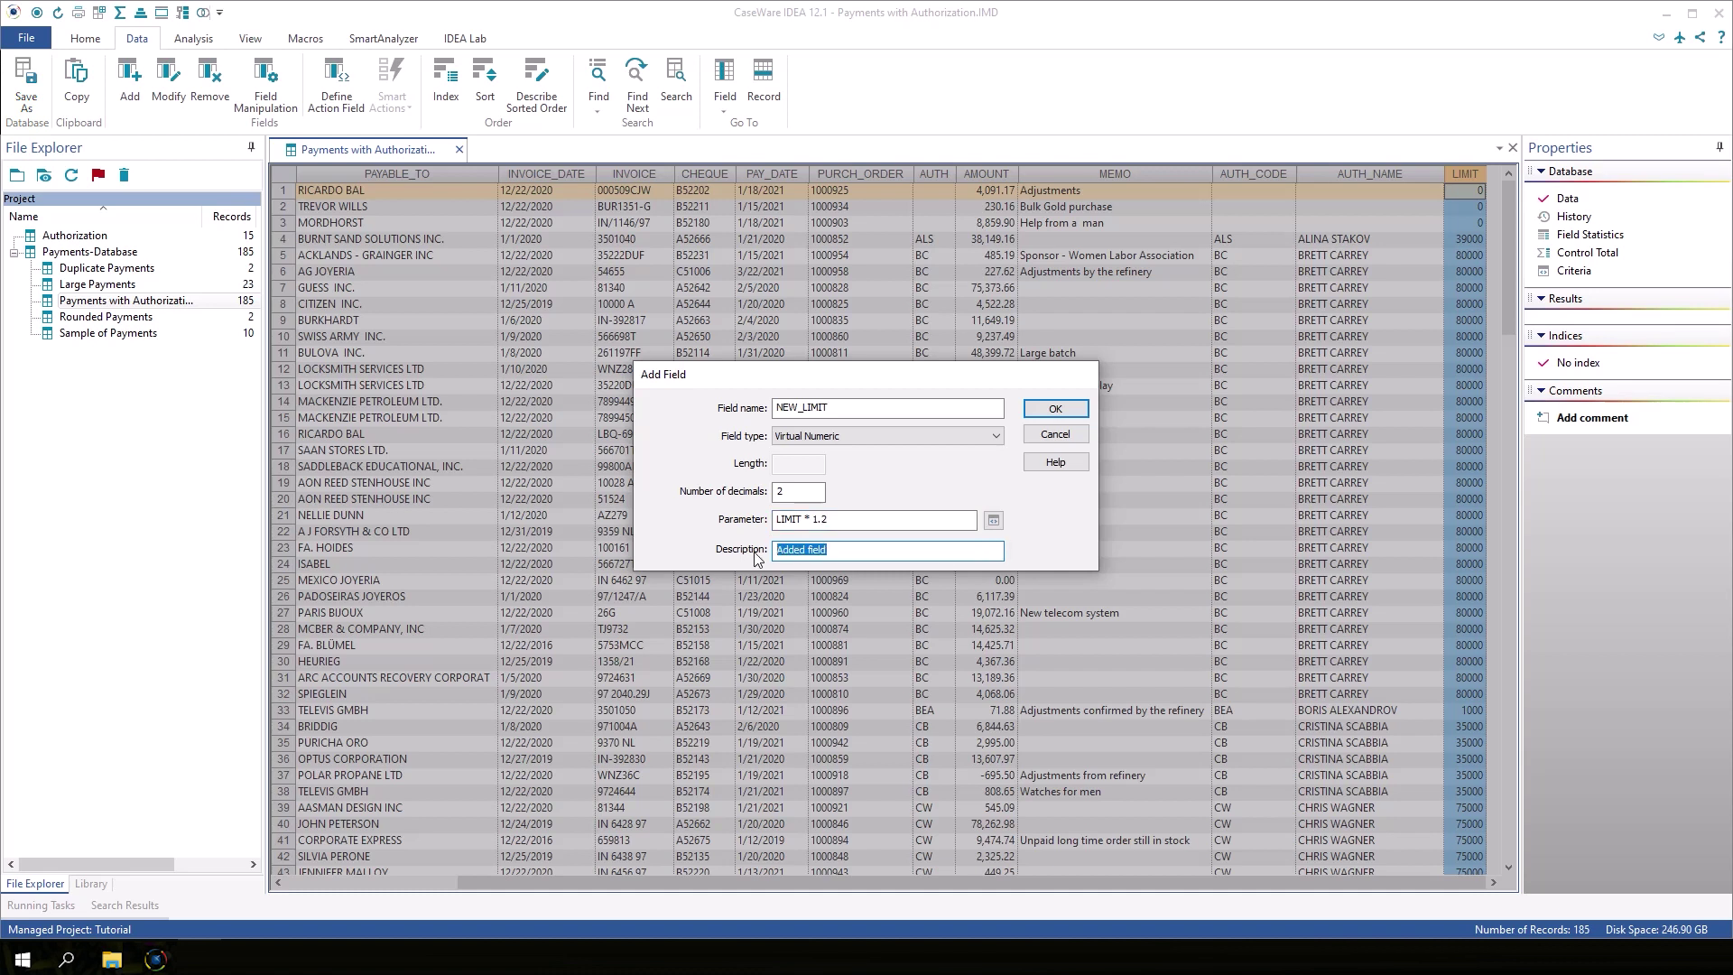
text(Updated Authorizatio)
text(n Limit)
click(1055, 409)
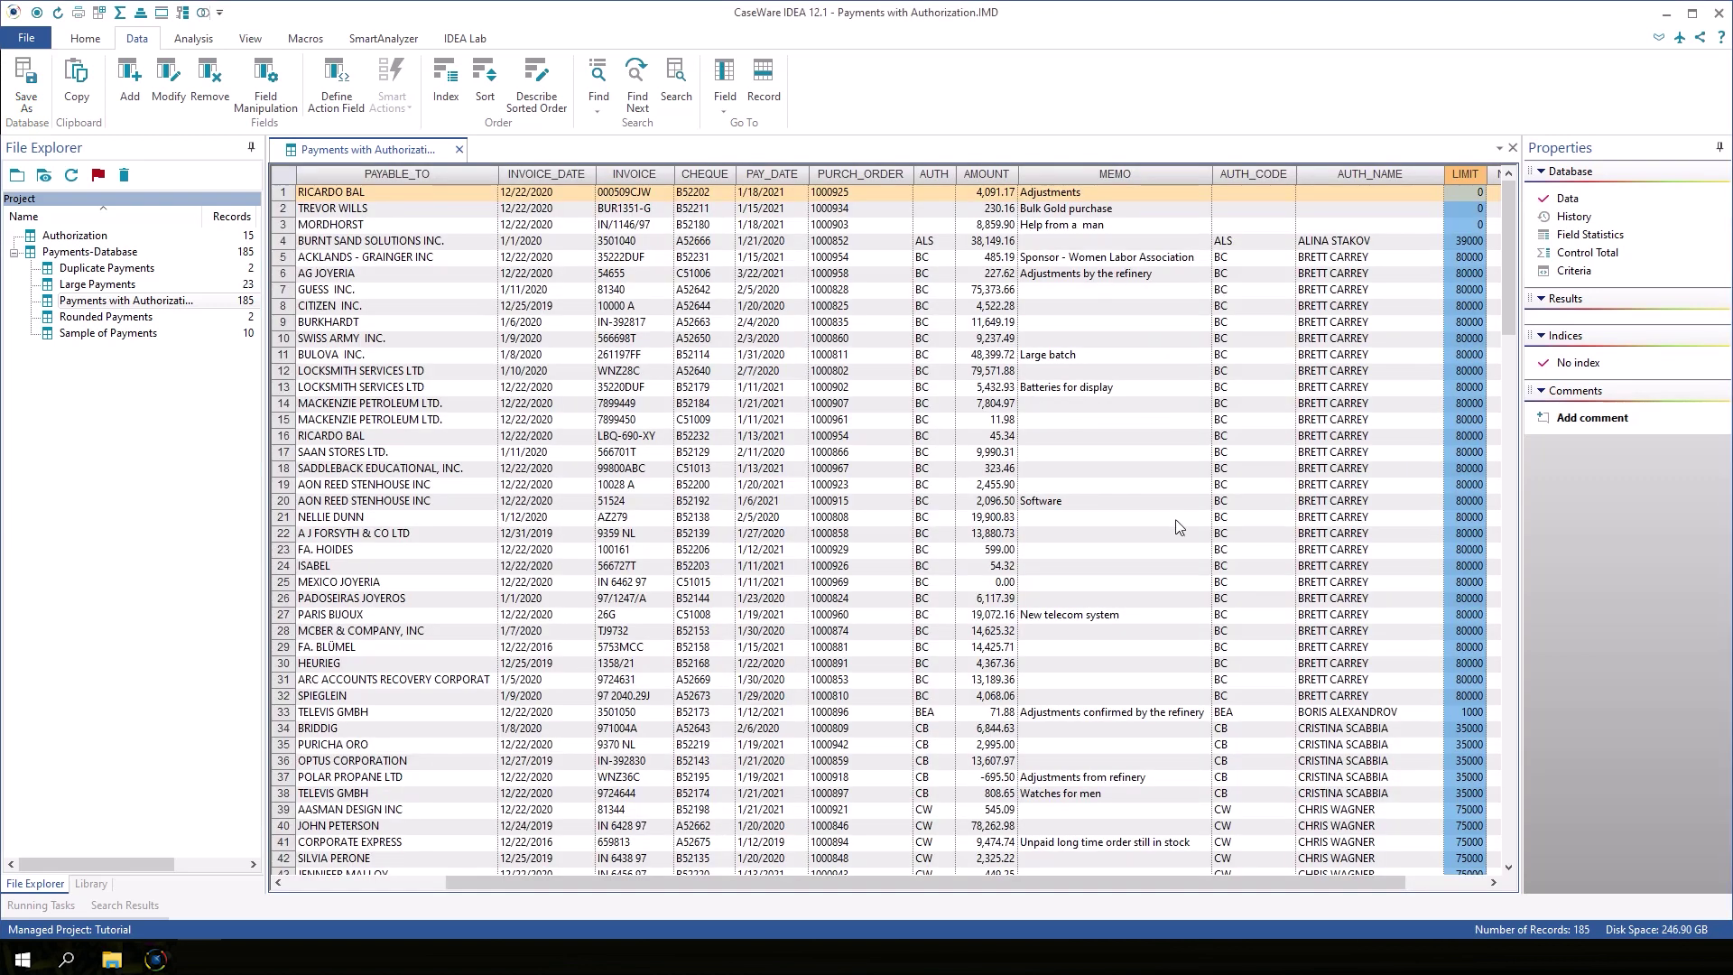
Step: Scroll the grid right to reveal NEW_LIMIT and check its 1.2×LIMIT values beside LIMIT
click(1494, 882)
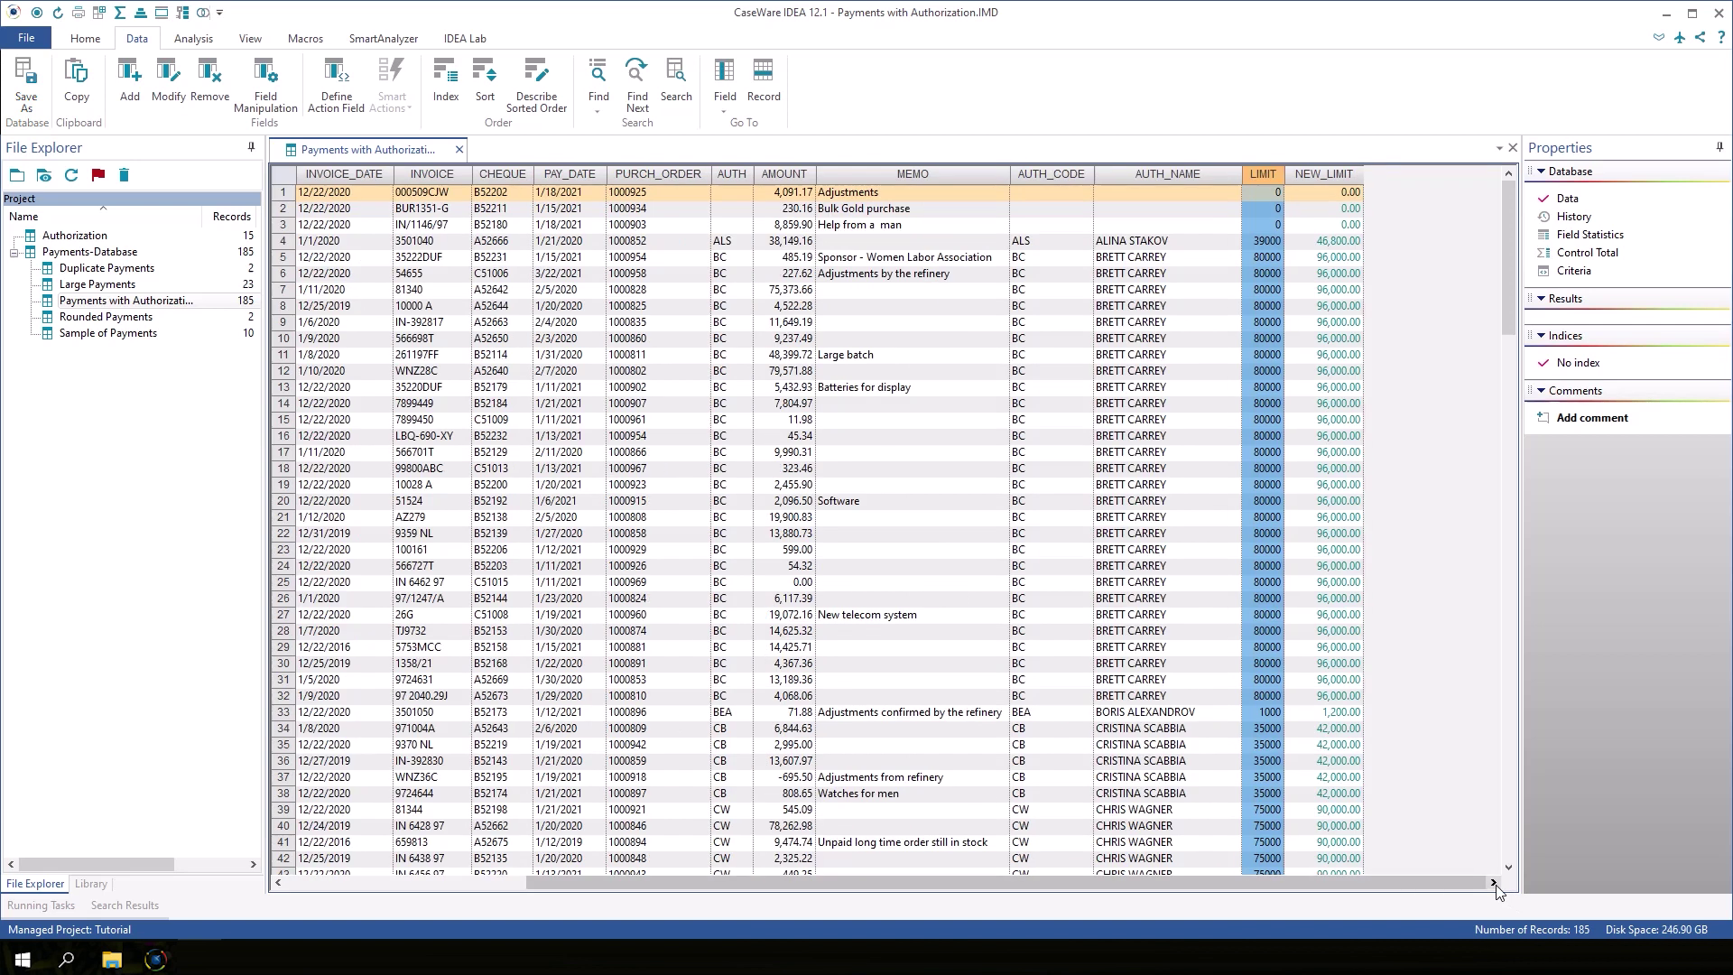
click(1338, 197)
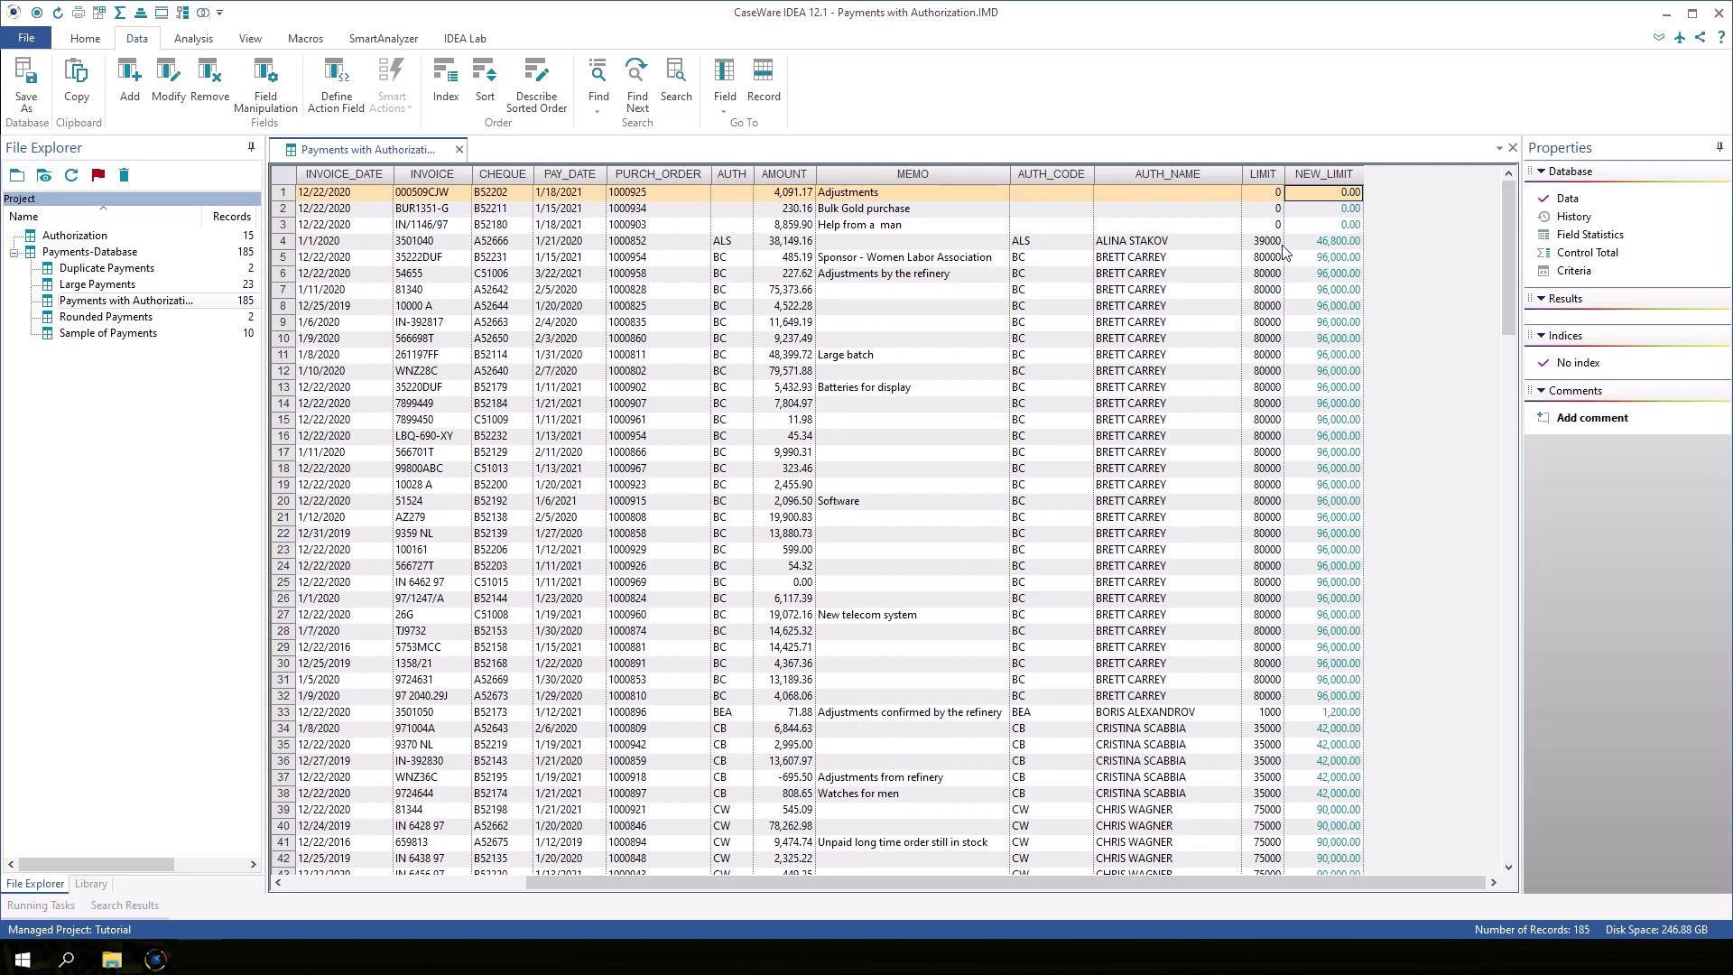
Step: Start a direct extraction and name its output database Exceeded Authorization Limits
click(193, 38)
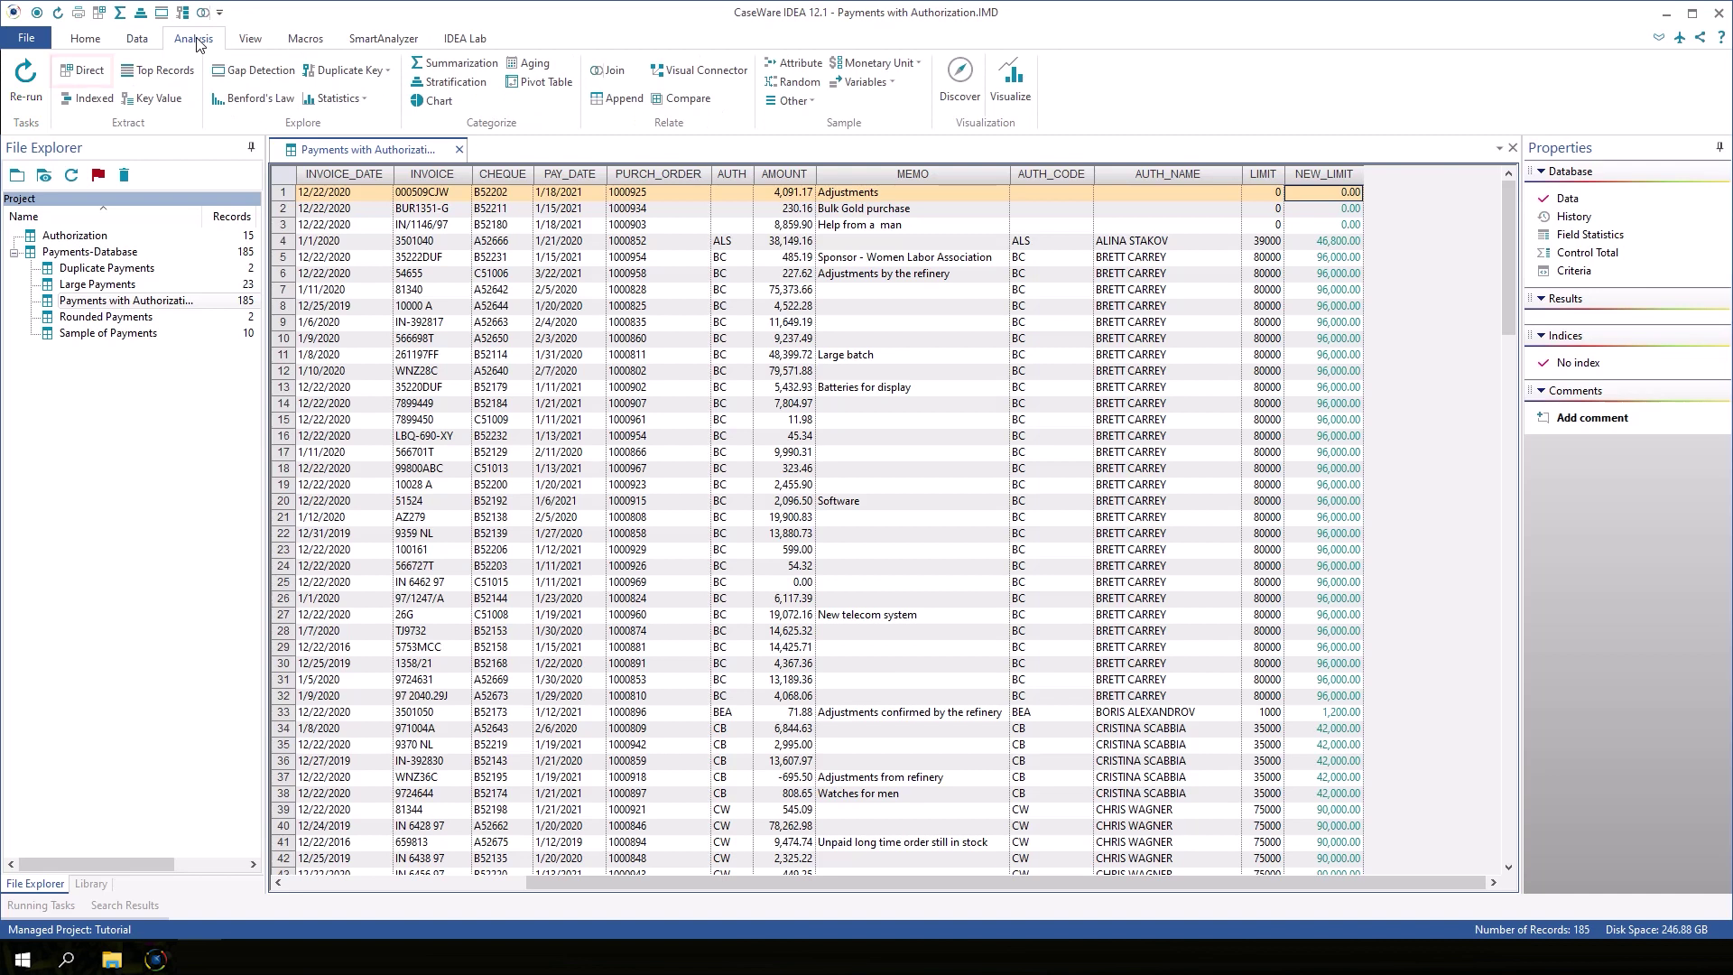
click(84, 70)
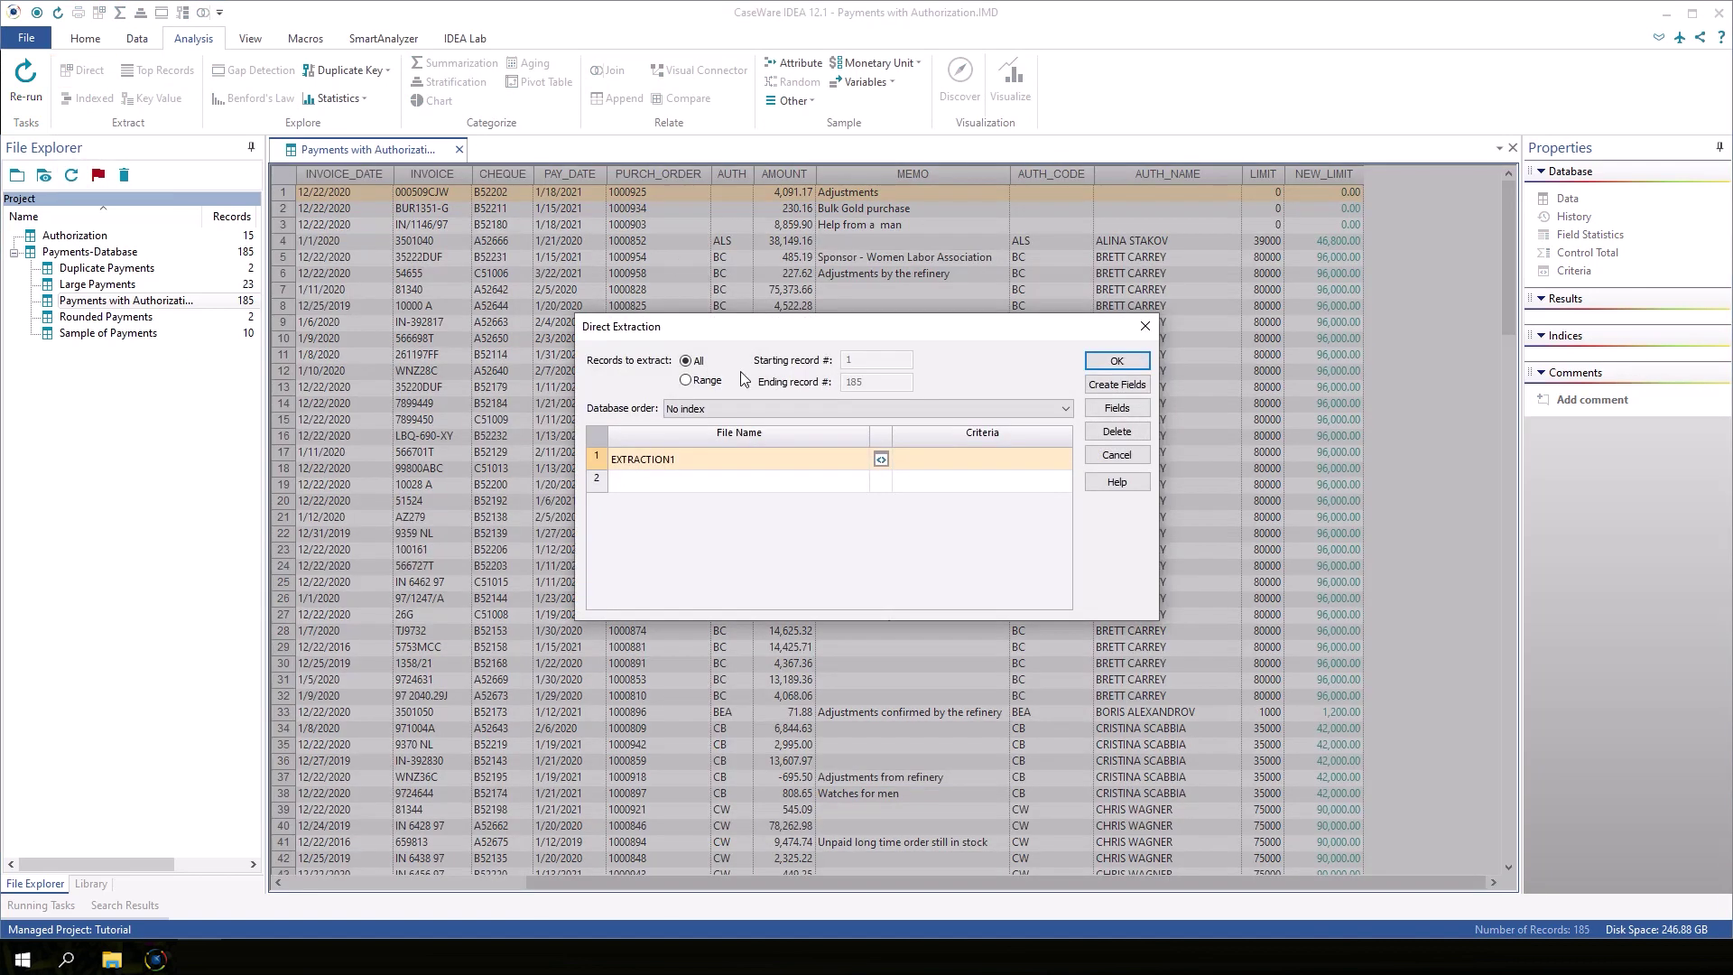
click(696, 459)
text(Excee)
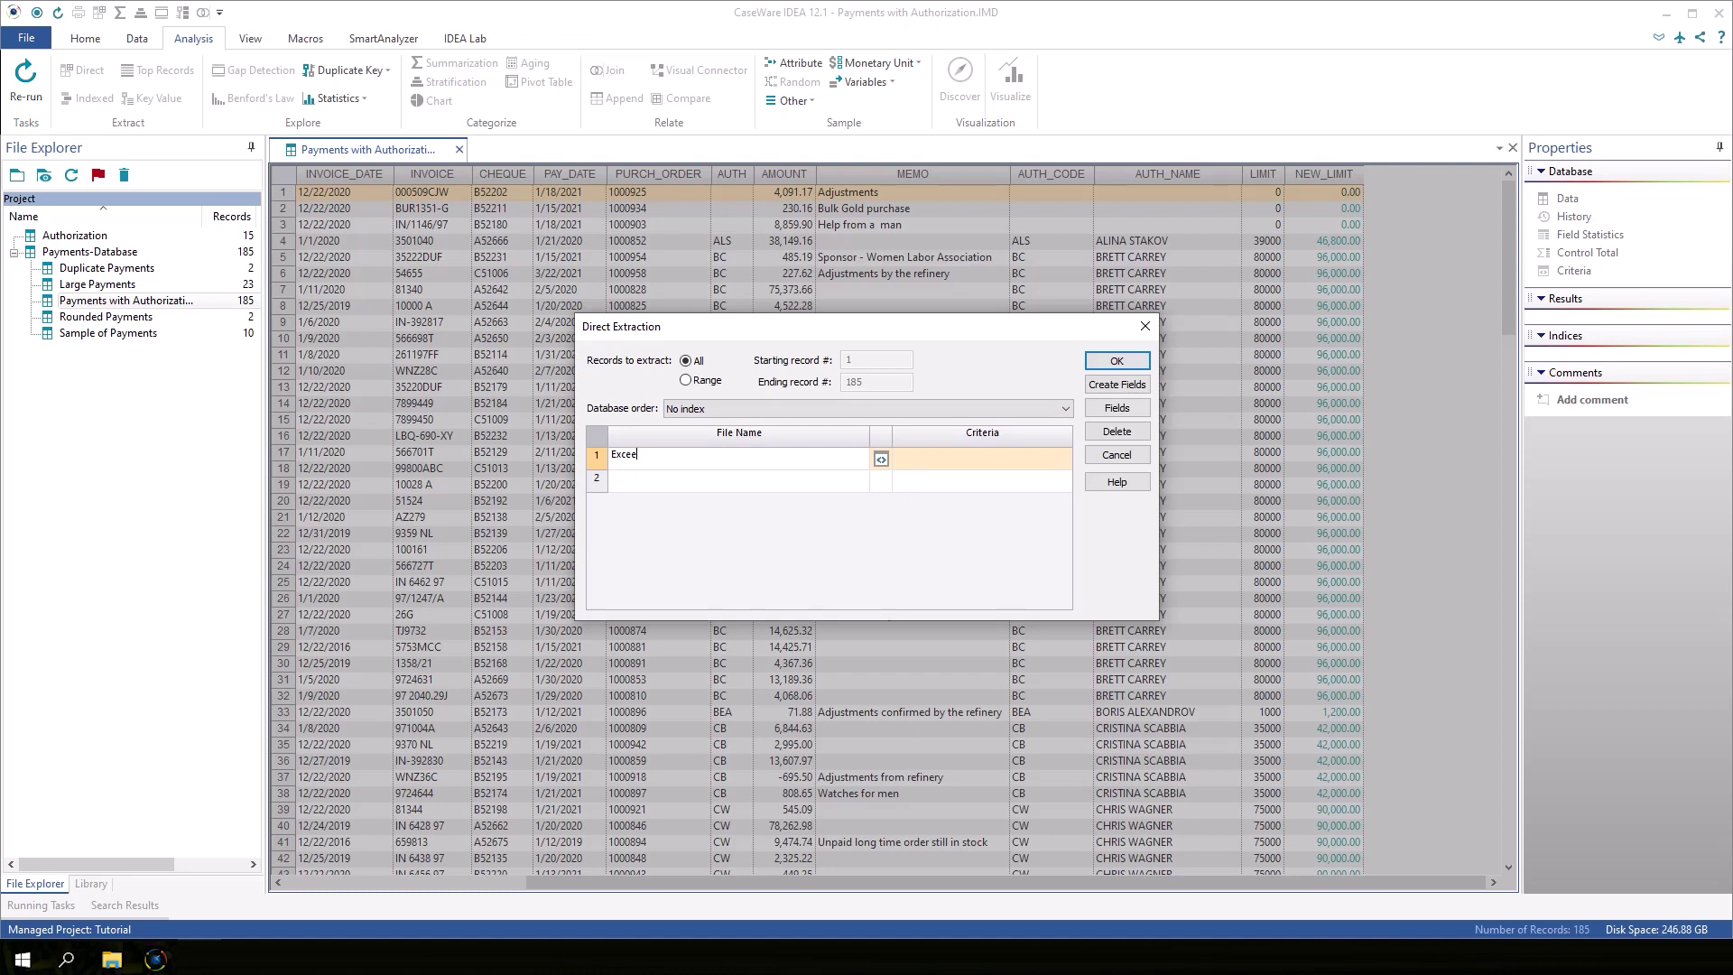
text(ded Authorization Limits)
key(Return)
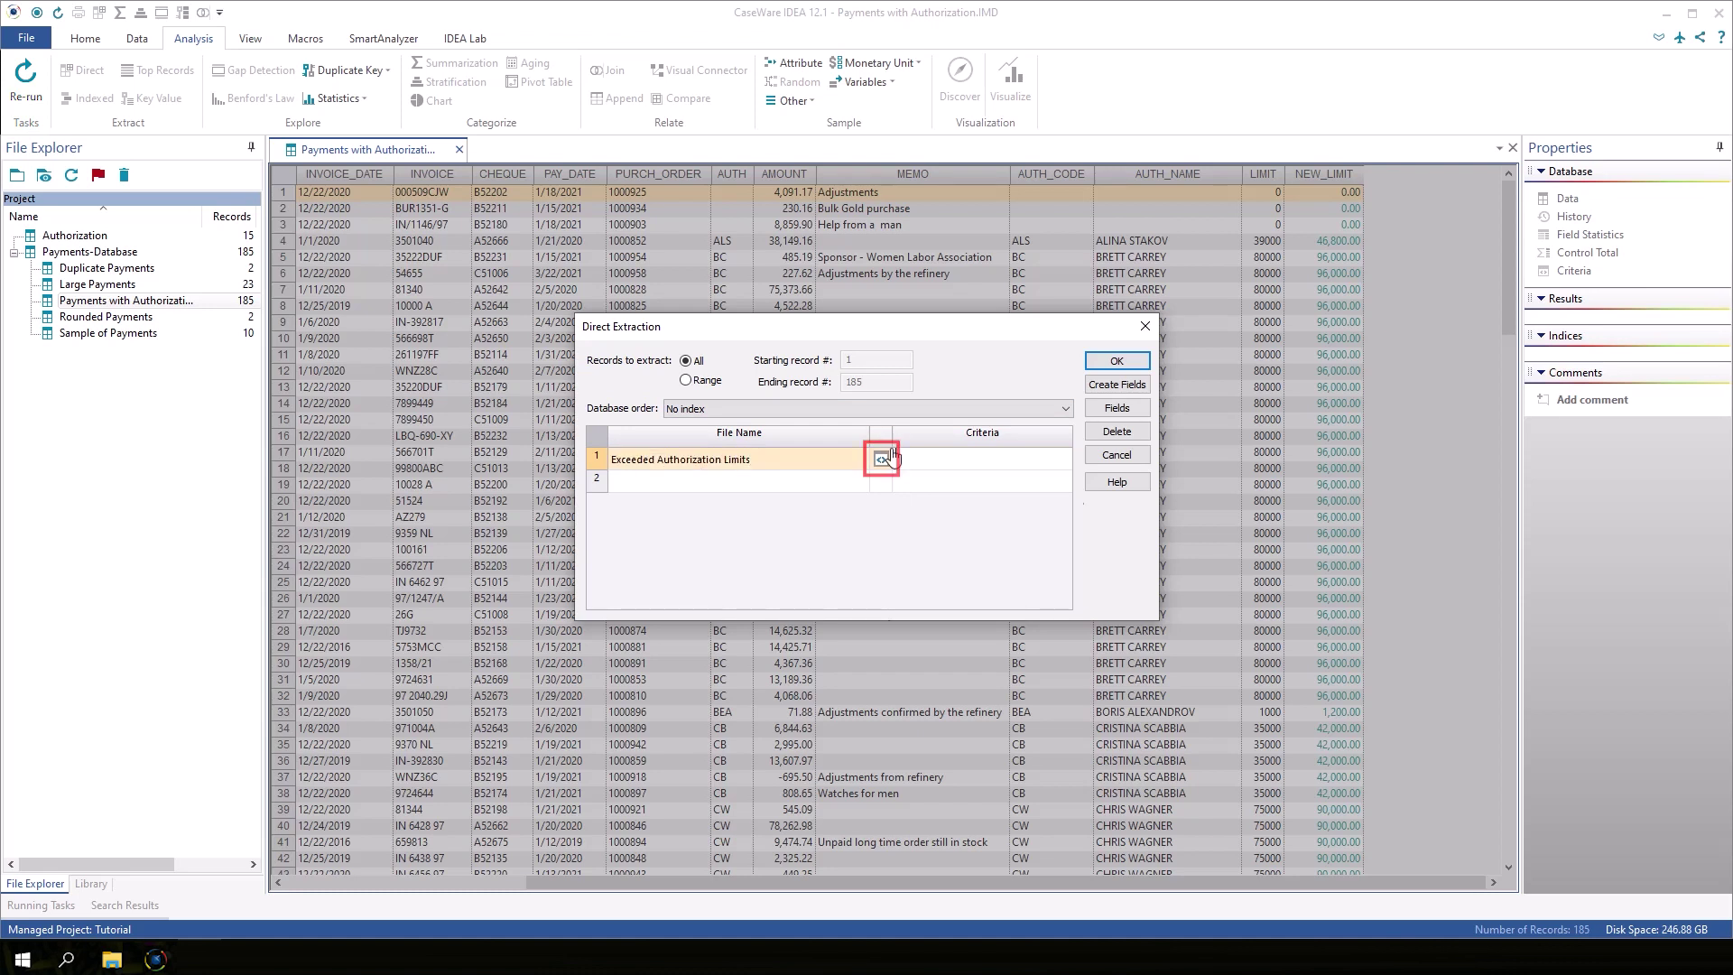
Step: Set the criteria AMOUNT > NEW_LIMIT in the Equation Editor and run the extraction, yielding 3 records
click(881, 460)
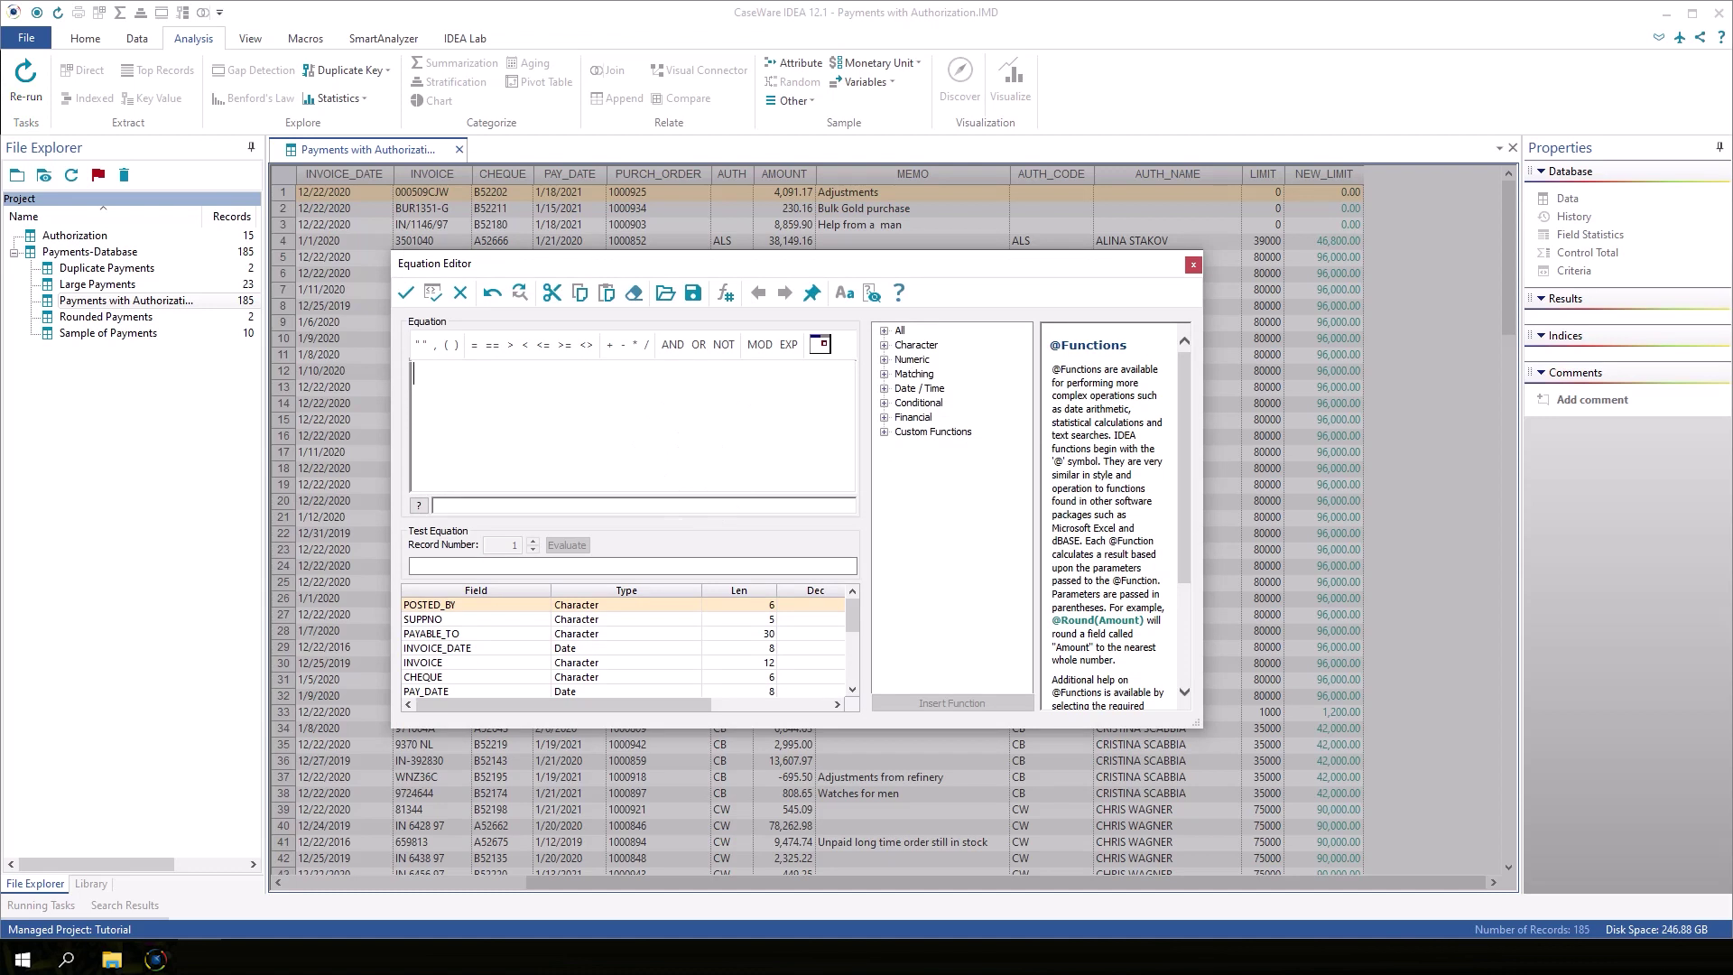
text(AMOUNT > NEW)
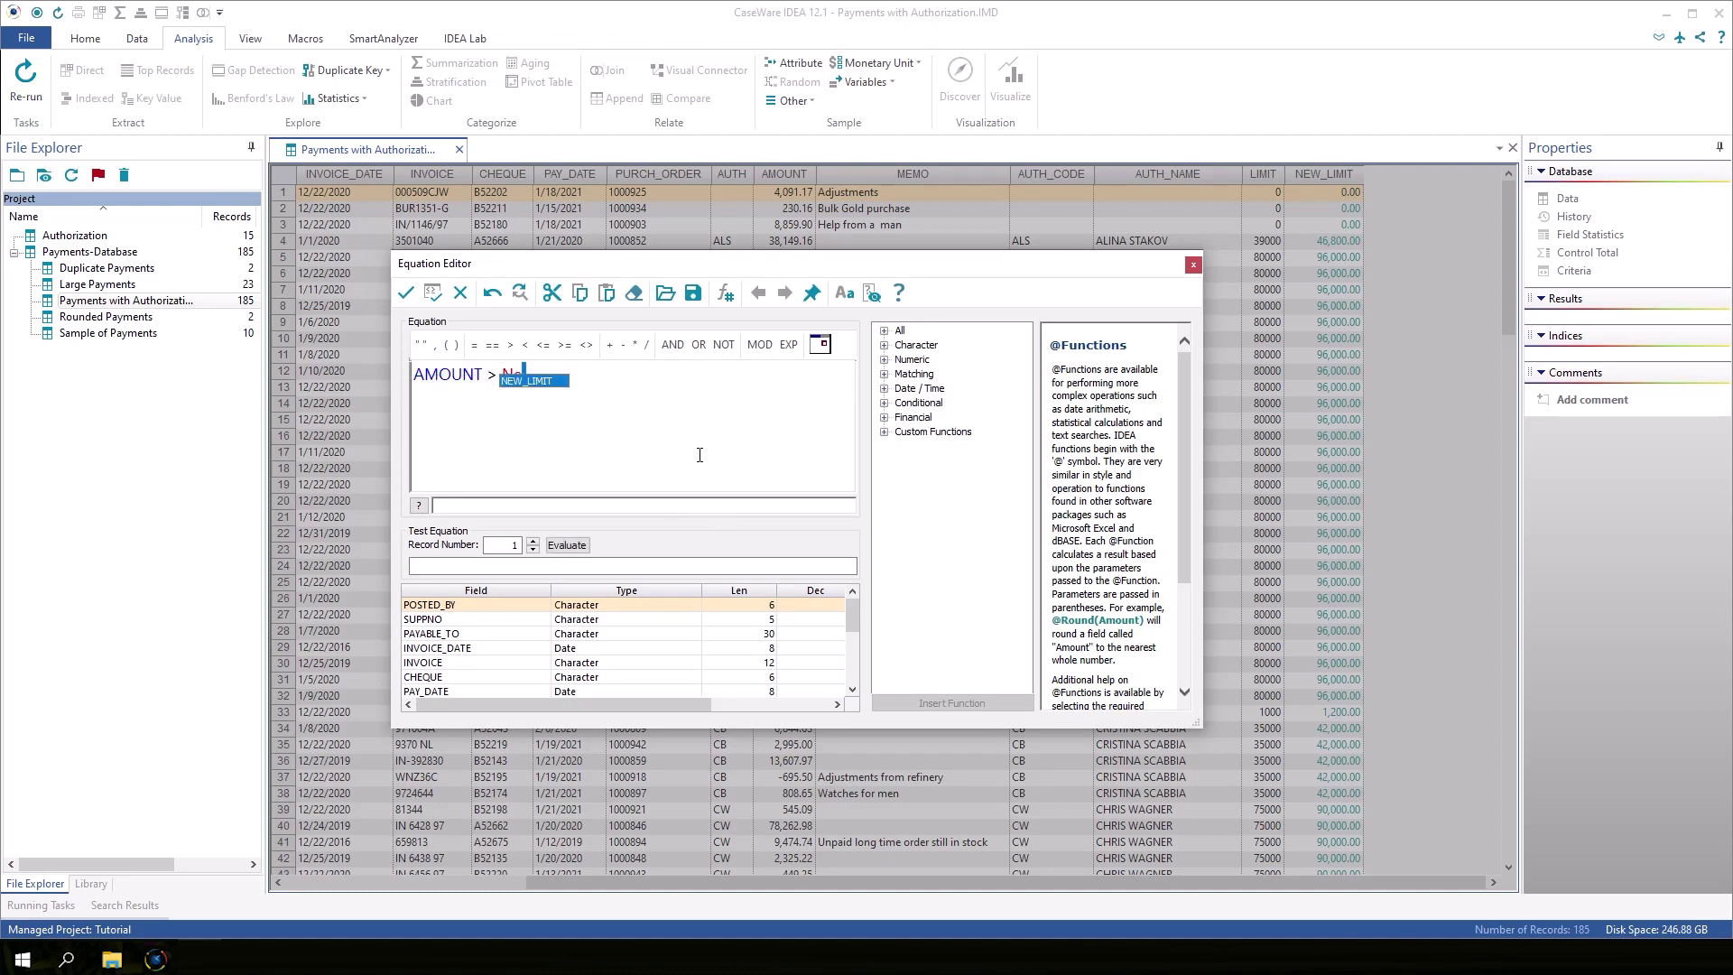
key(Return)
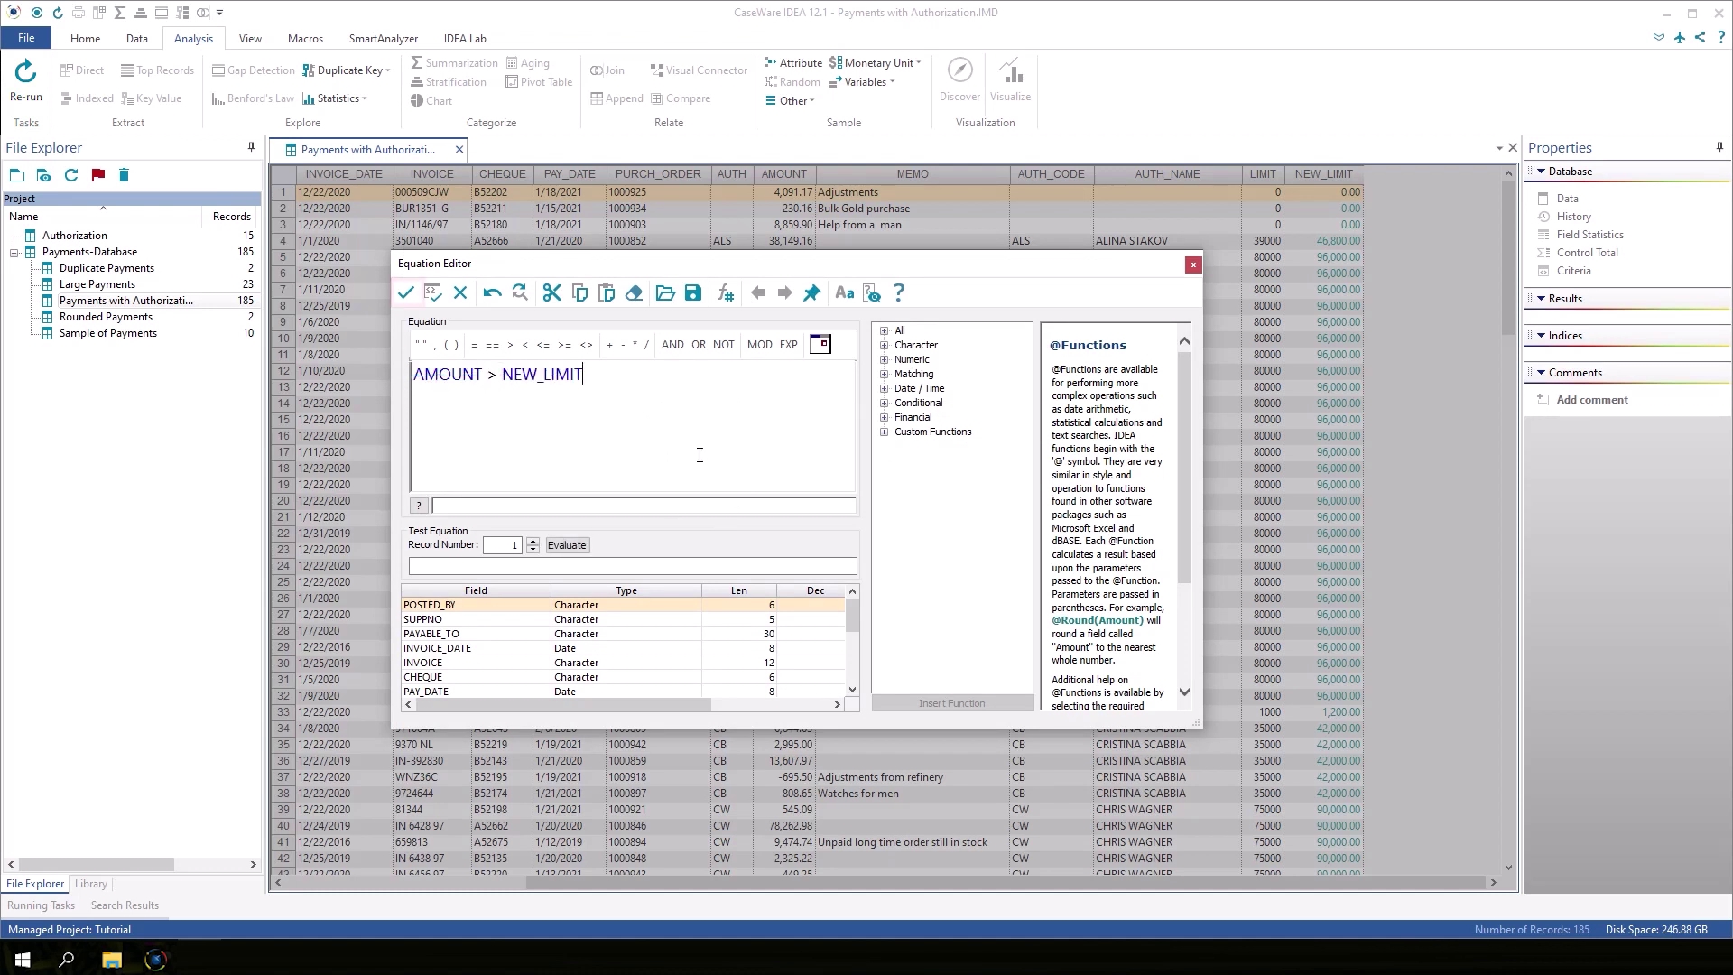
click(406, 292)
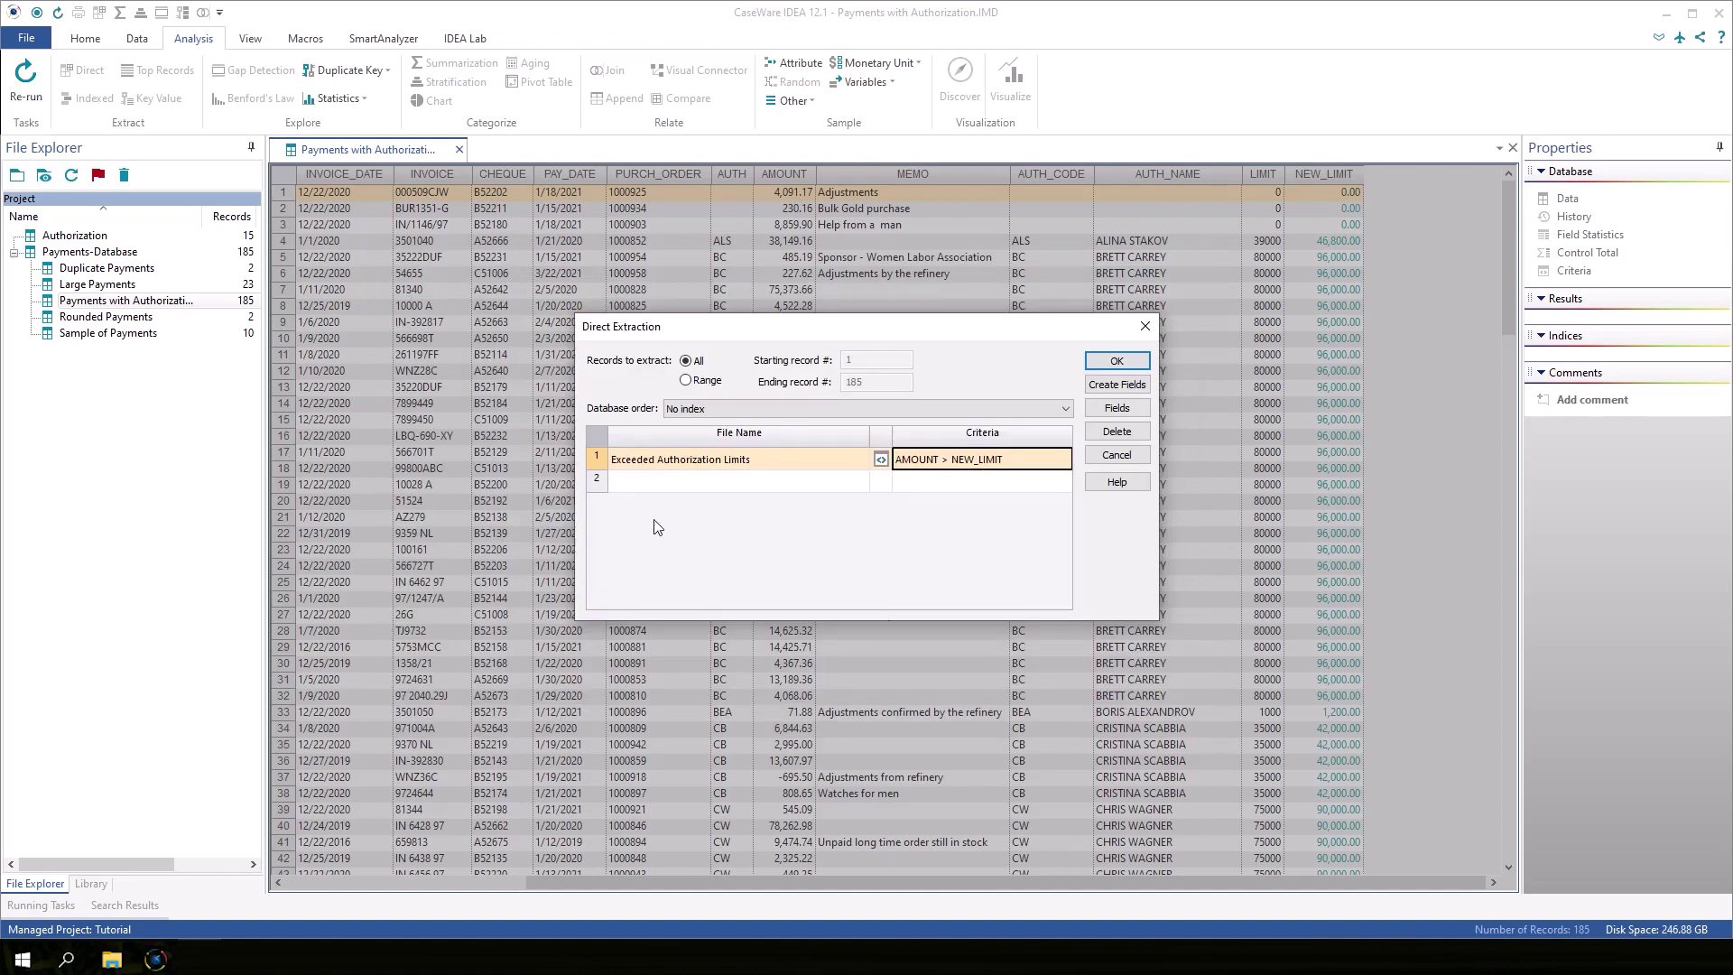
click(1115, 360)
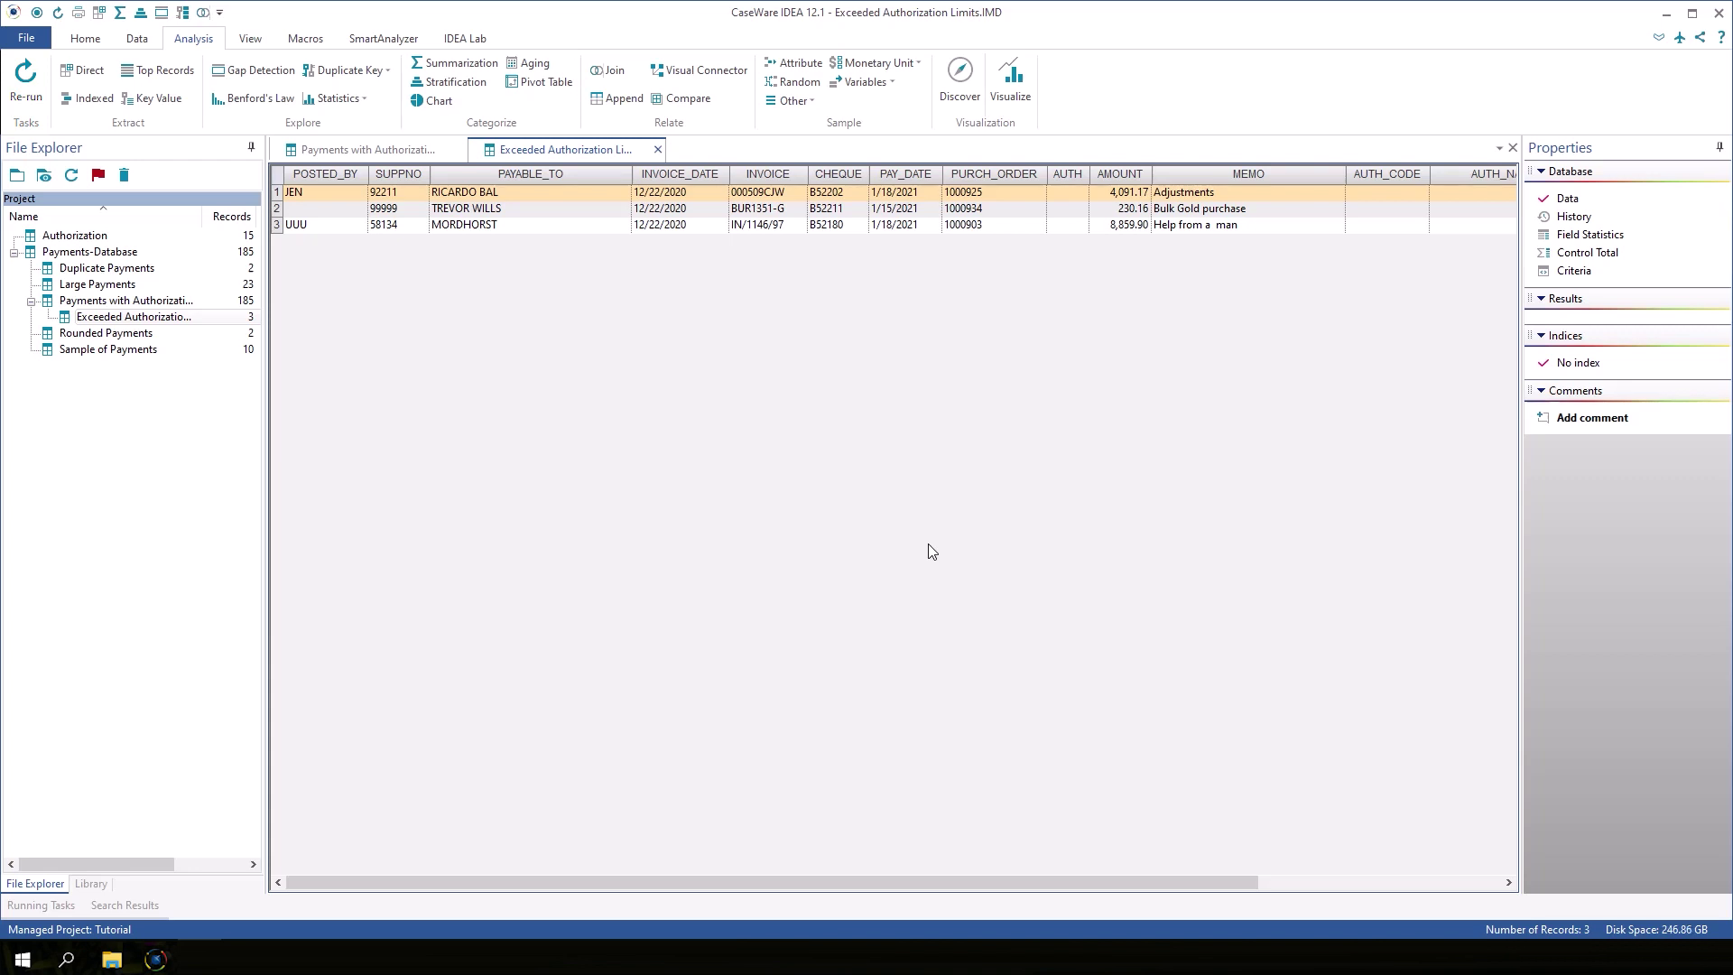
Step: Close all open database tabs after reviewing the 3 extracted records
right_click(628, 161)
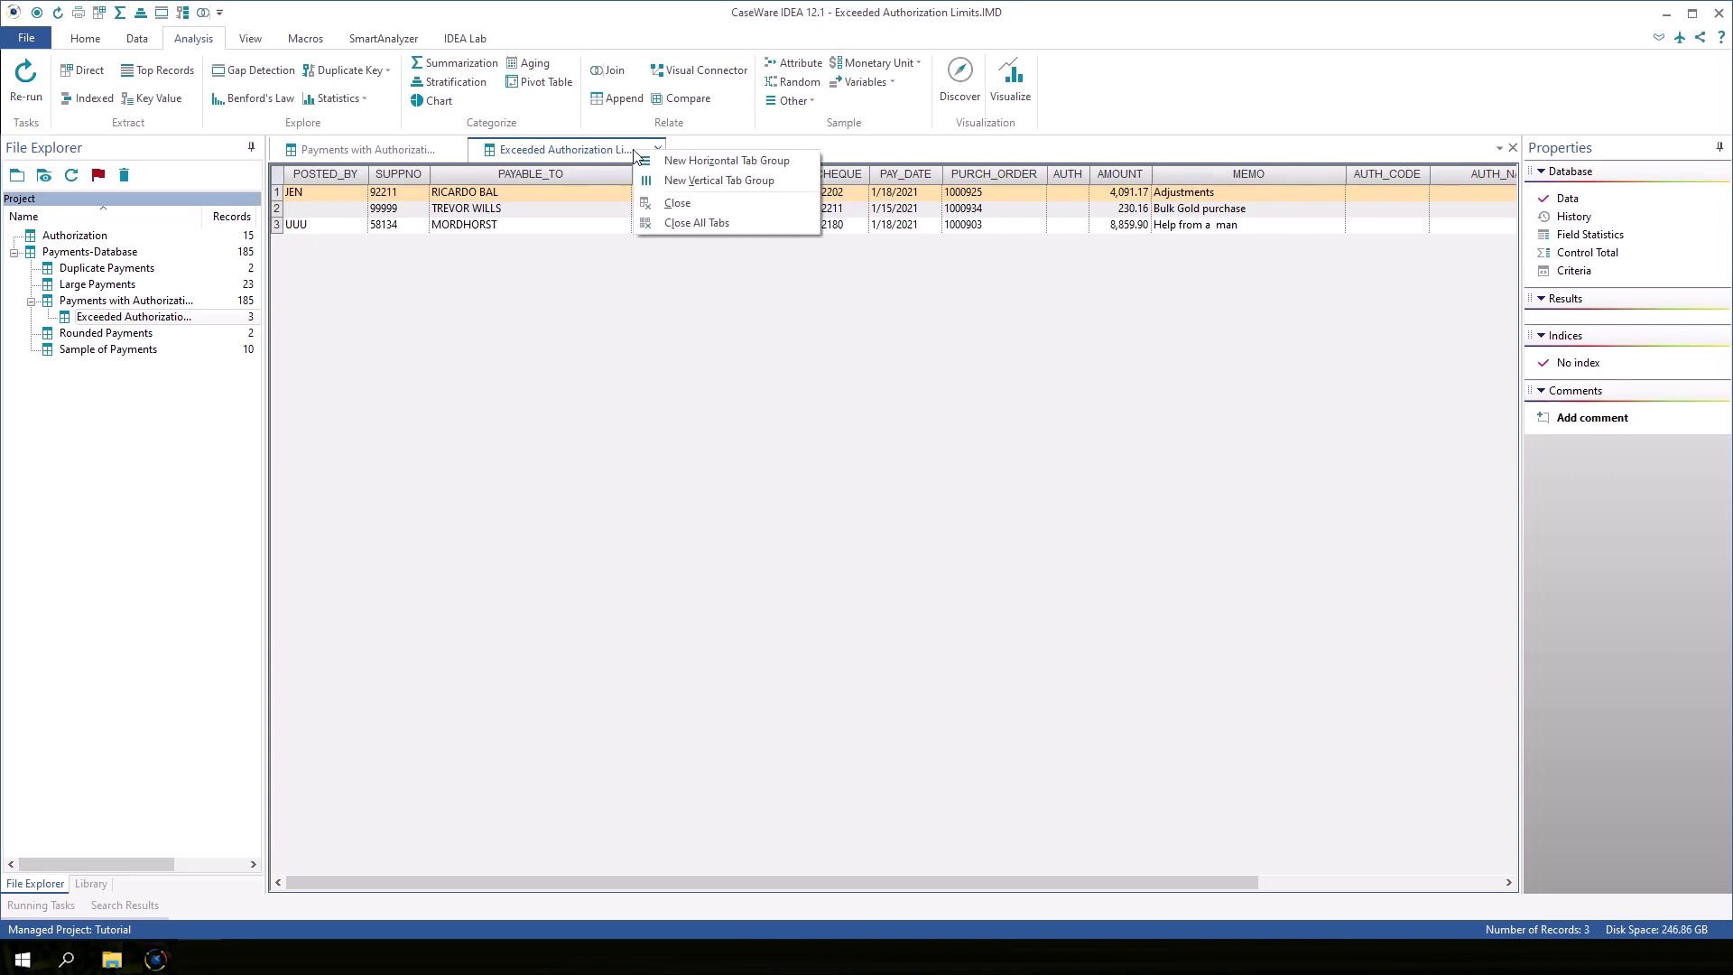
click(651, 217)
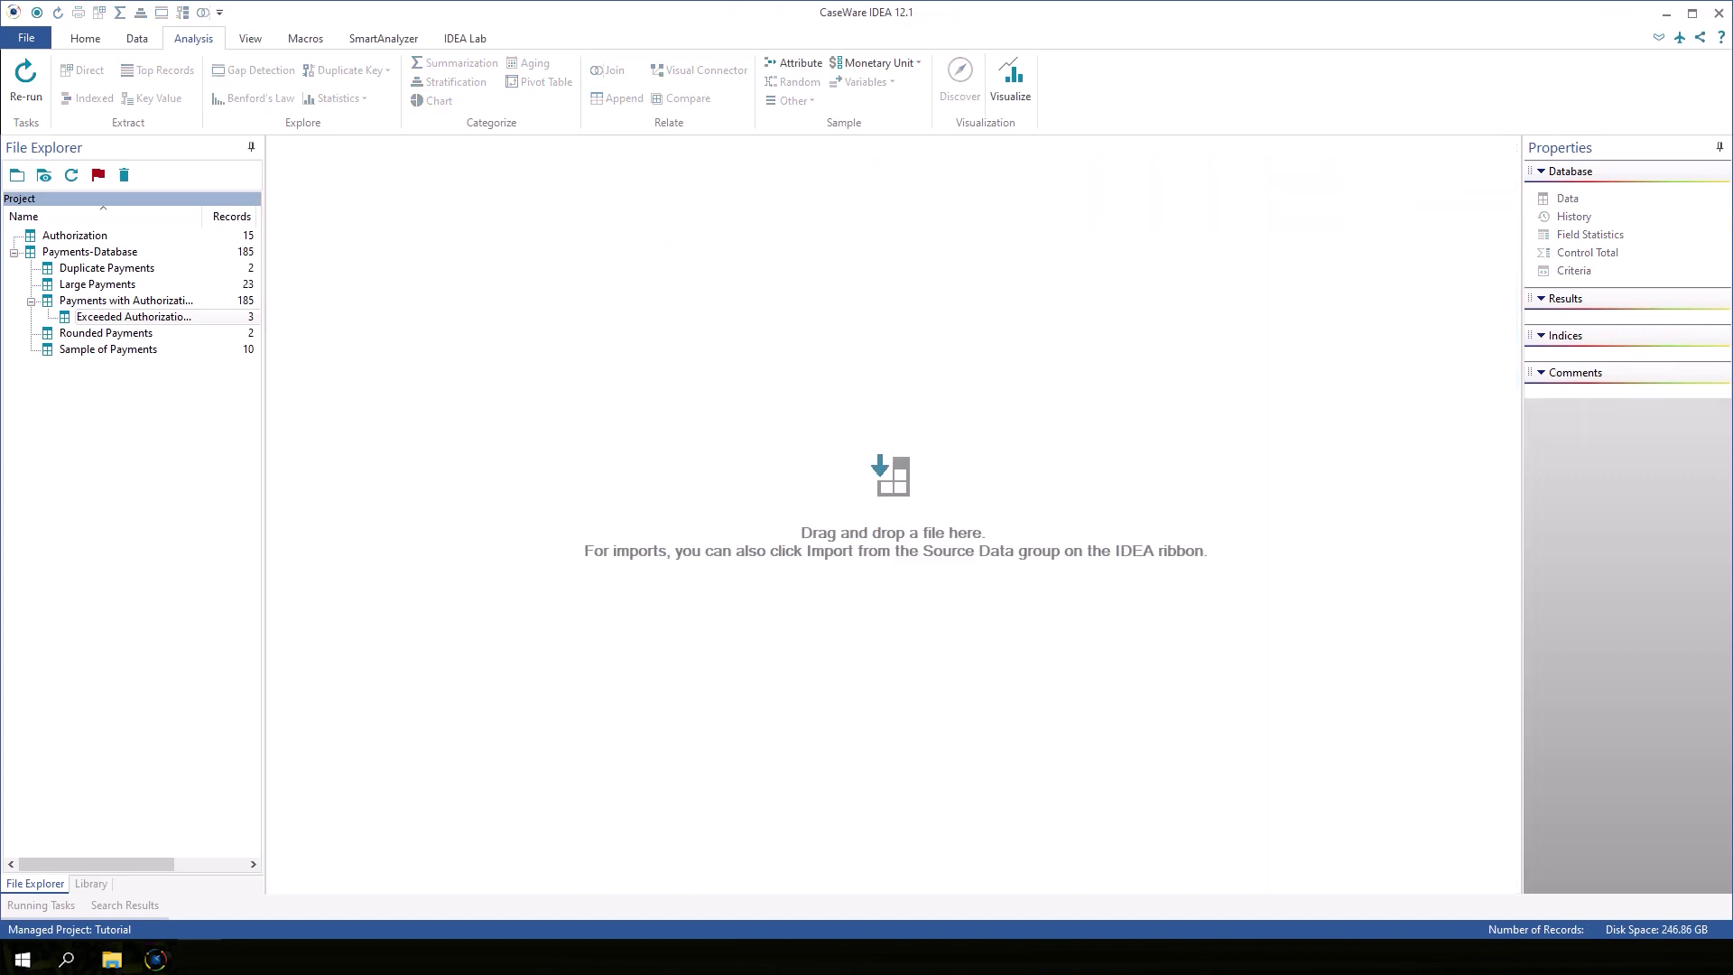